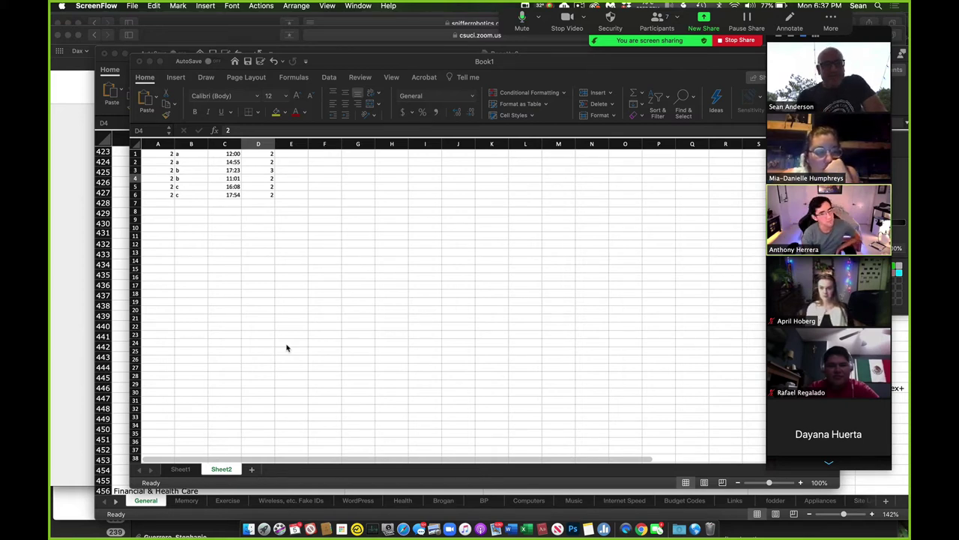
Step: Compare the data on Sheet1 and Sheet2
left_click(212, 469)
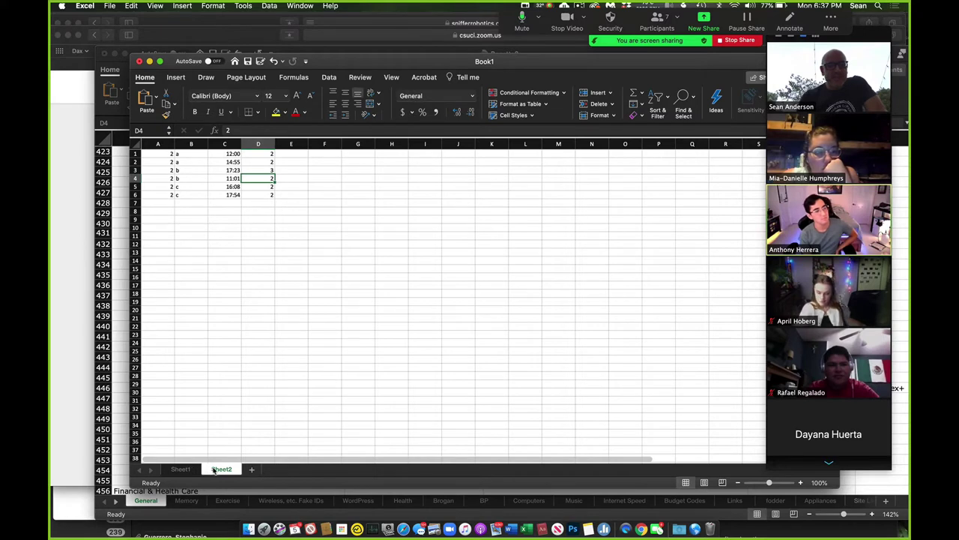
left_click(187, 470)
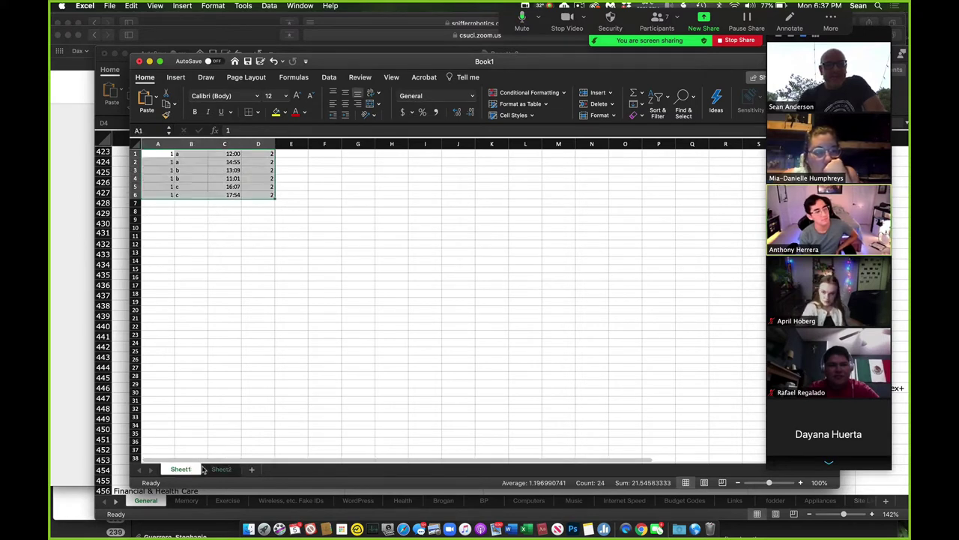
left_click(239, 383)
left_click(208, 470)
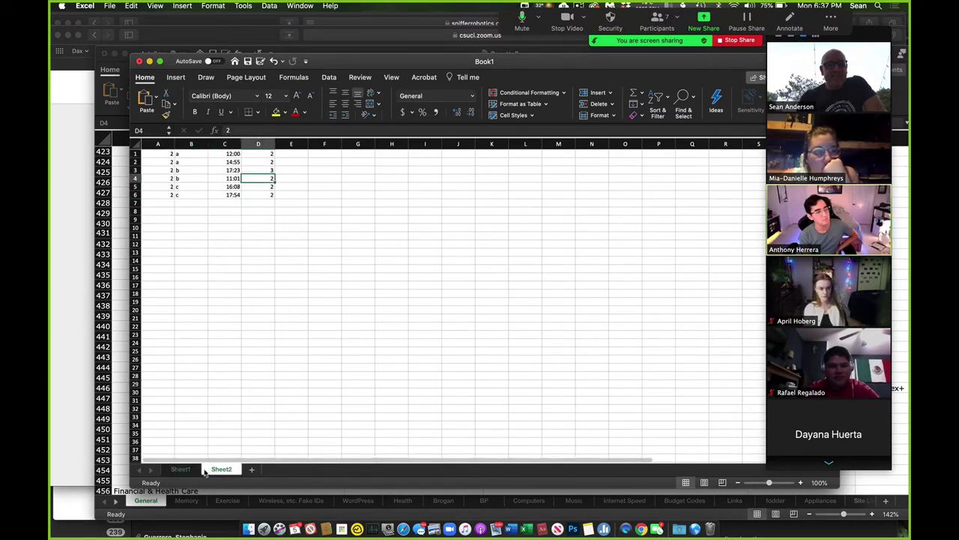
left_click(186, 469)
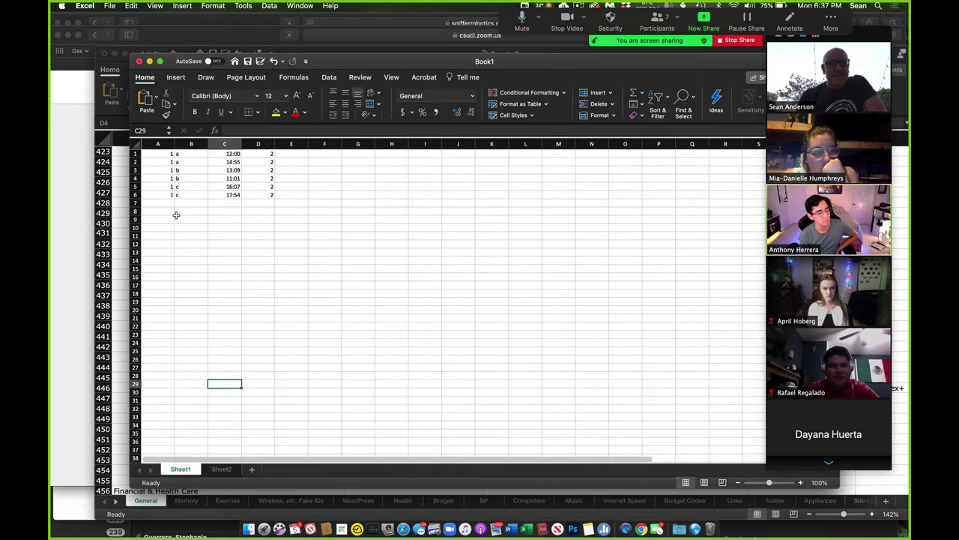
Step: Enlarge the view of Sheet1 to 210%
left_click(158, 143)
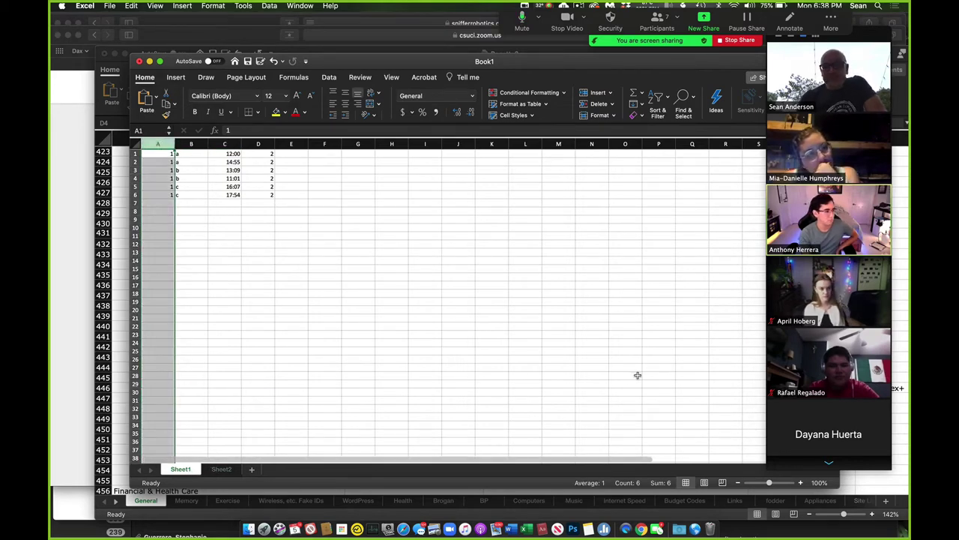
left_click(800, 483)
left_click(800, 482)
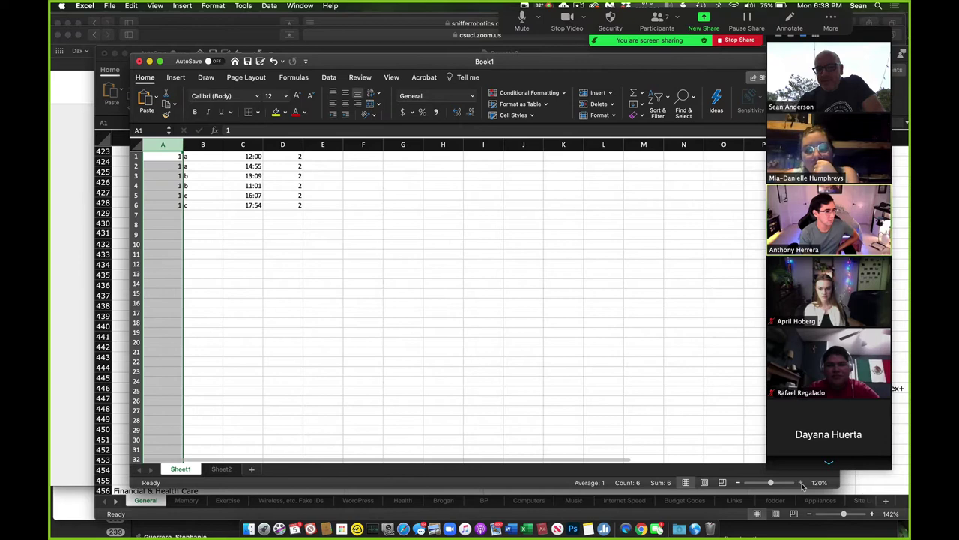
left_click(801, 483)
left_click(801, 483)
left_click(801, 483)
left_click(800, 483)
left_click(801, 482)
left_click(800, 483)
left_click(801, 482)
left_click(801, 483)
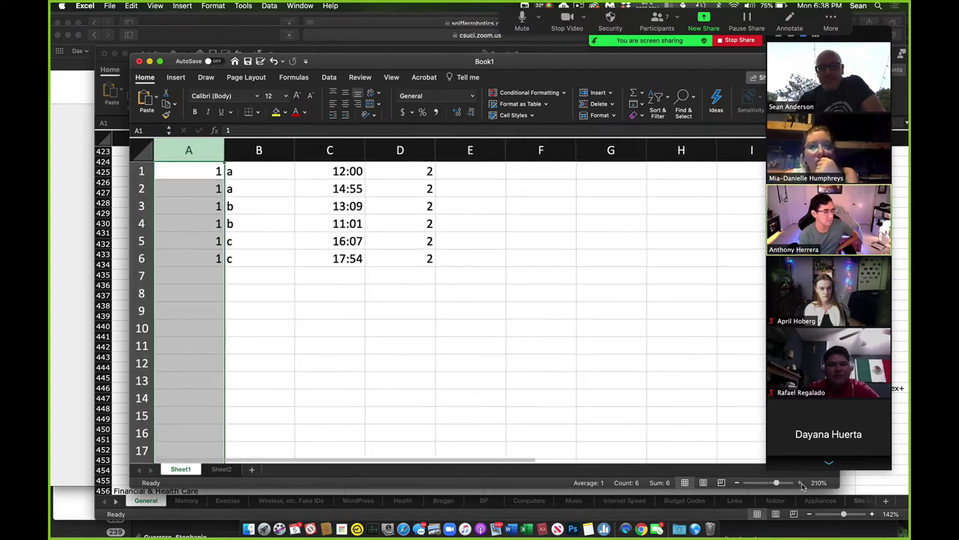
left_click(486, 323)
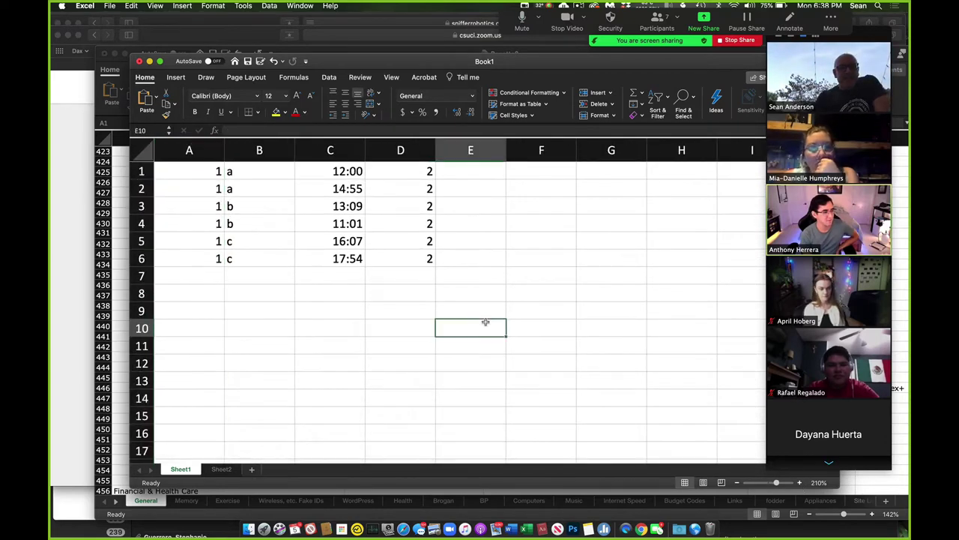
Step: Enlarge the view of Sheet2 to 200%
left_click(222, 469)
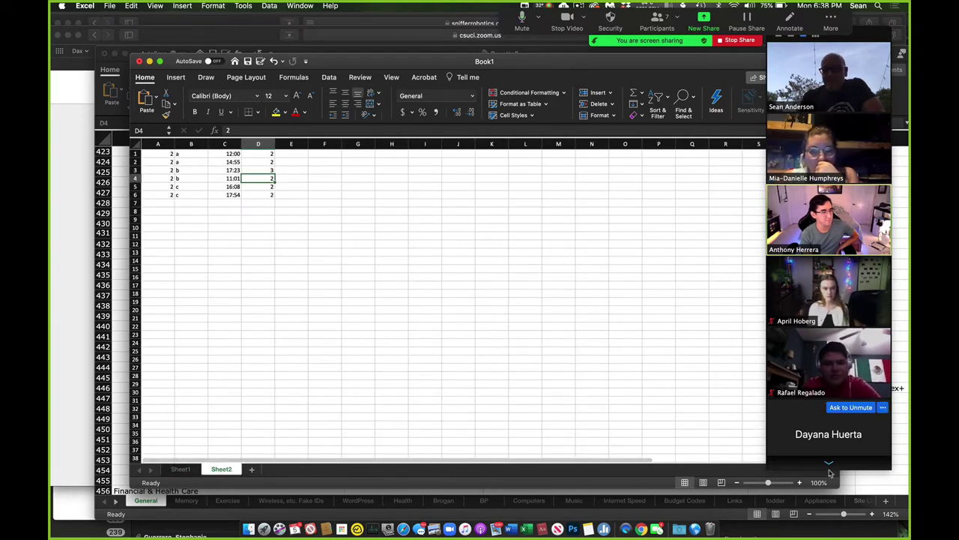
left_click(799, 483)
left_click(799, 483)
left_click(799, 483)
left_click(799, 482)
left_click(799, 482)
left_click(799, 483)
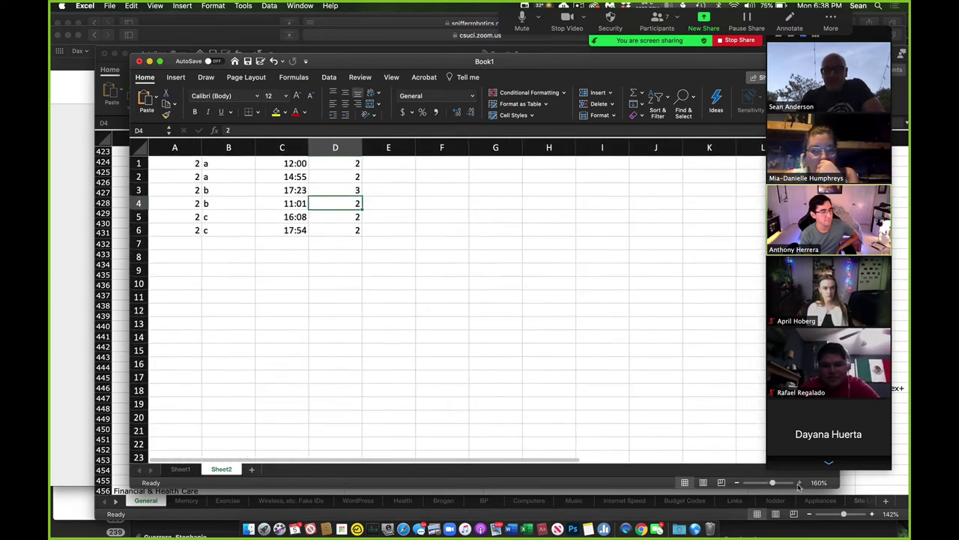
left_click(799, 482)
left_click(799, 482)
left_click(799, 483)
left_click(799, 483)
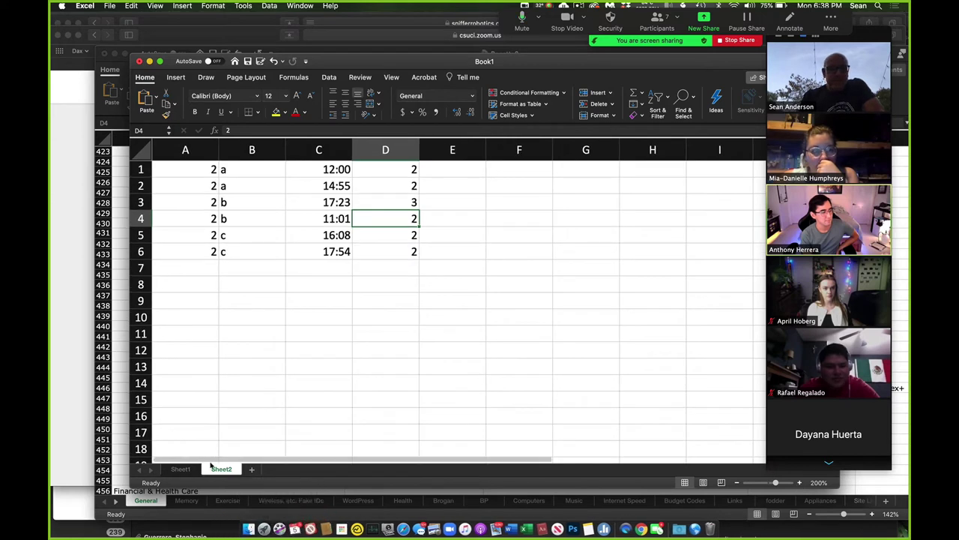
Step: Examine columns B to D and the identifying column A on Sheet1, and column A on Sheet2
left_click(180, 469)
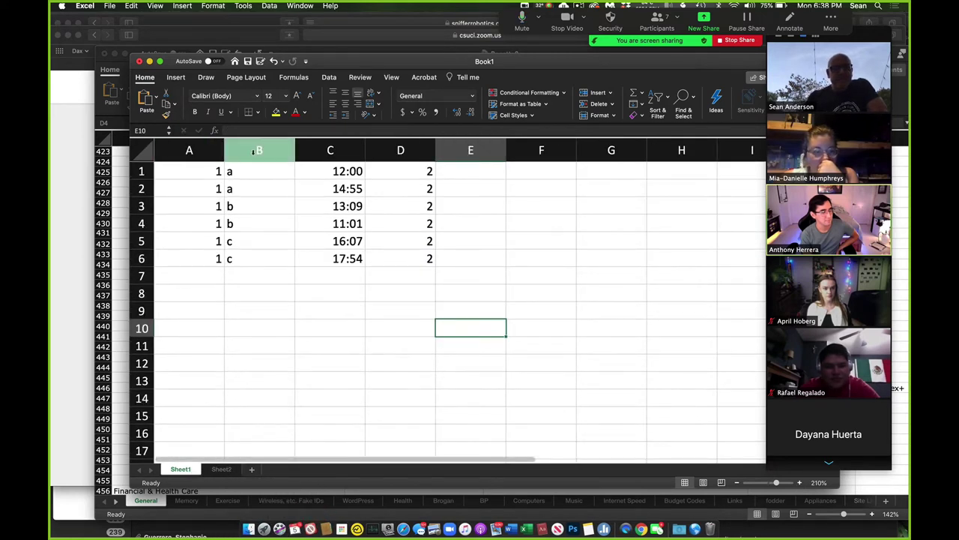
left_click_drag(255, 152, 400, 151)
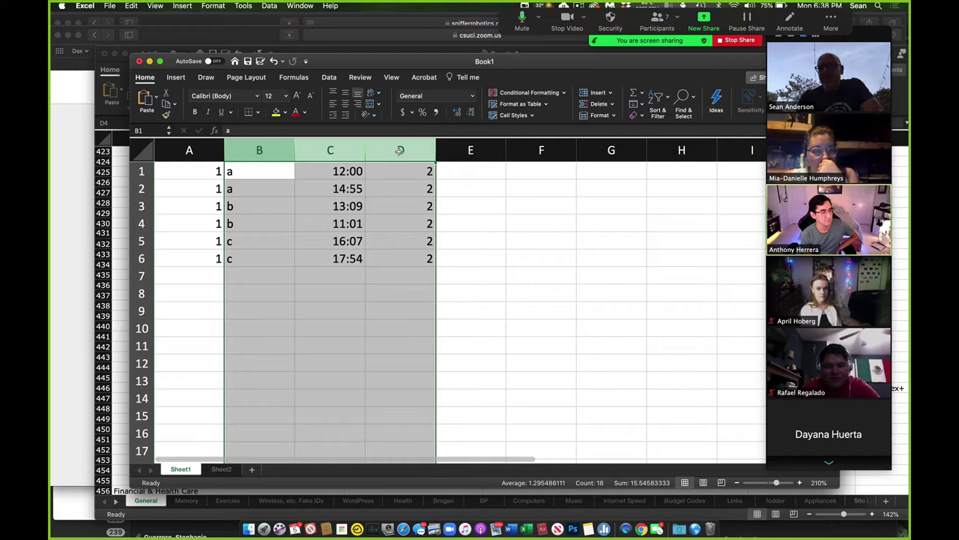
left_click(196, 150)
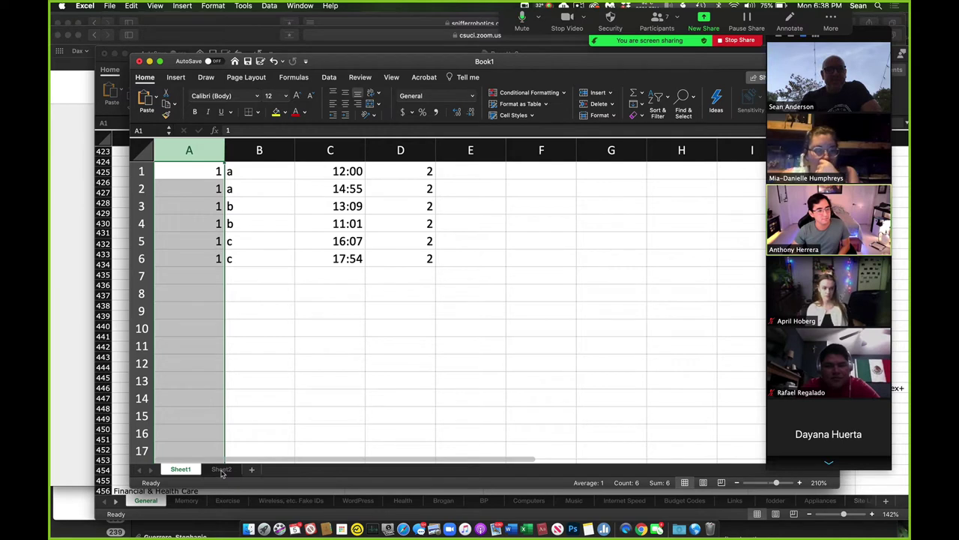
left_click(221, 469)
left_click(199, 153)
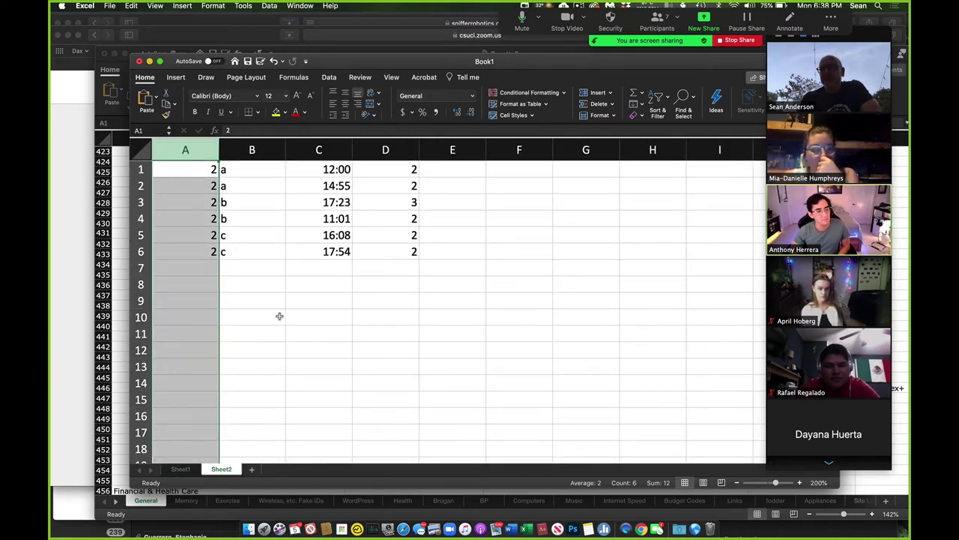
left_click(300, 327)
Step: Copy the range A1:D6 from Sheet2 and paste it beneath the Sheet1 data, starting at cell A7
left_click_drag(179, 169, 370, 248)
key("super+c")
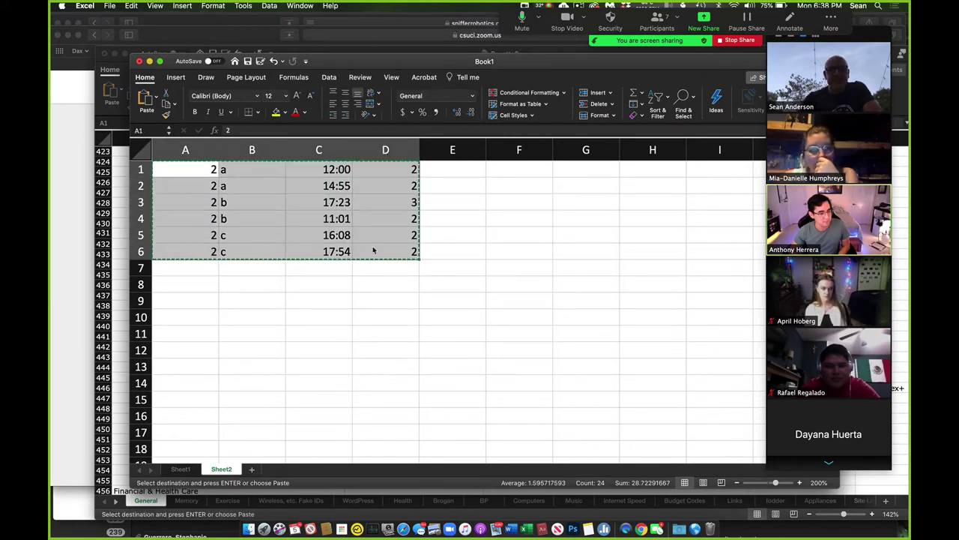
left_click(181, 470)
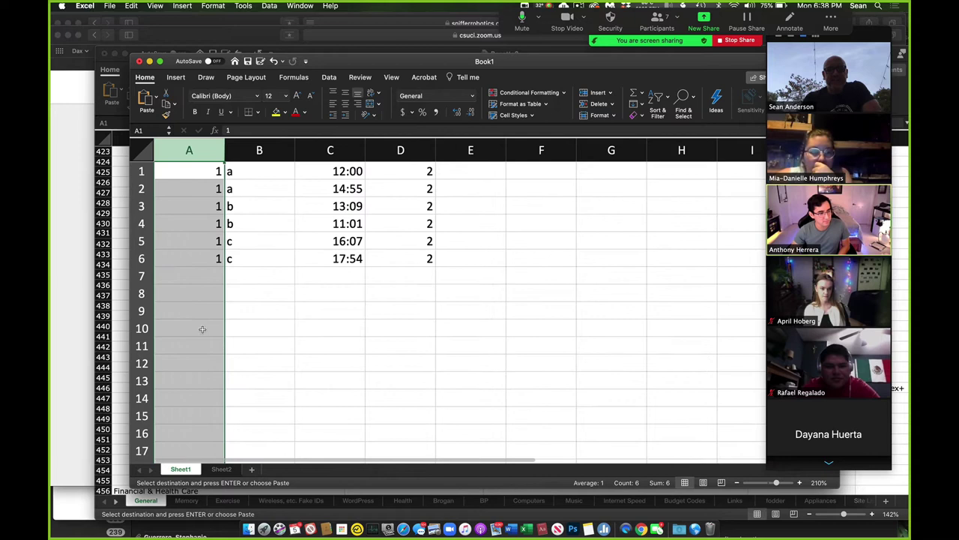
left_click(198, 281)
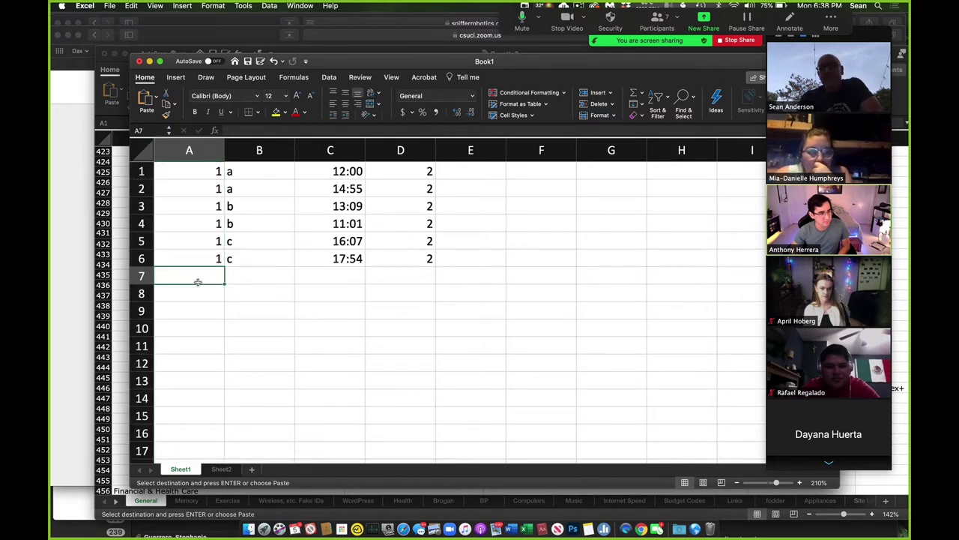
key("super+v")
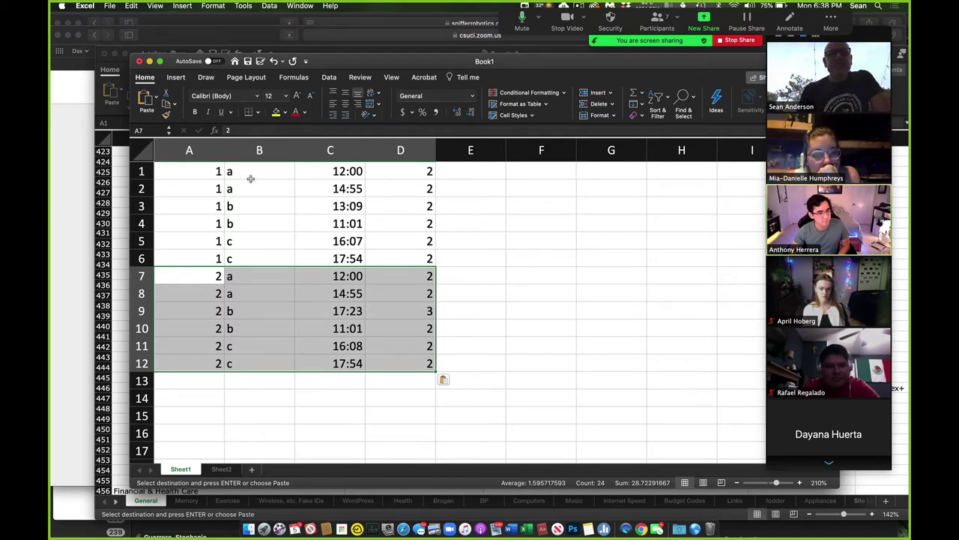
Step: Review columns B, C, D and A of the combined data on Sheet1 one after another
left_click(254, 153)
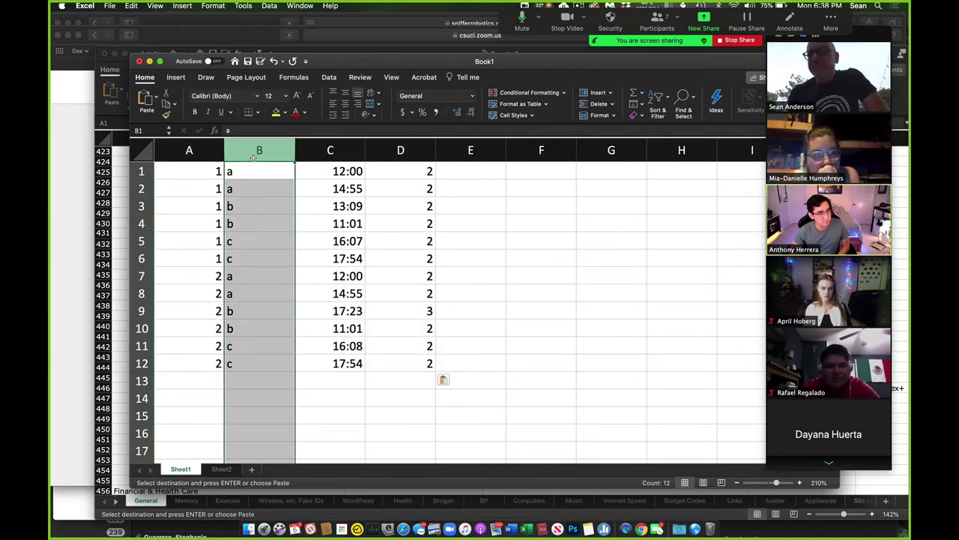
left_click(330, 150)
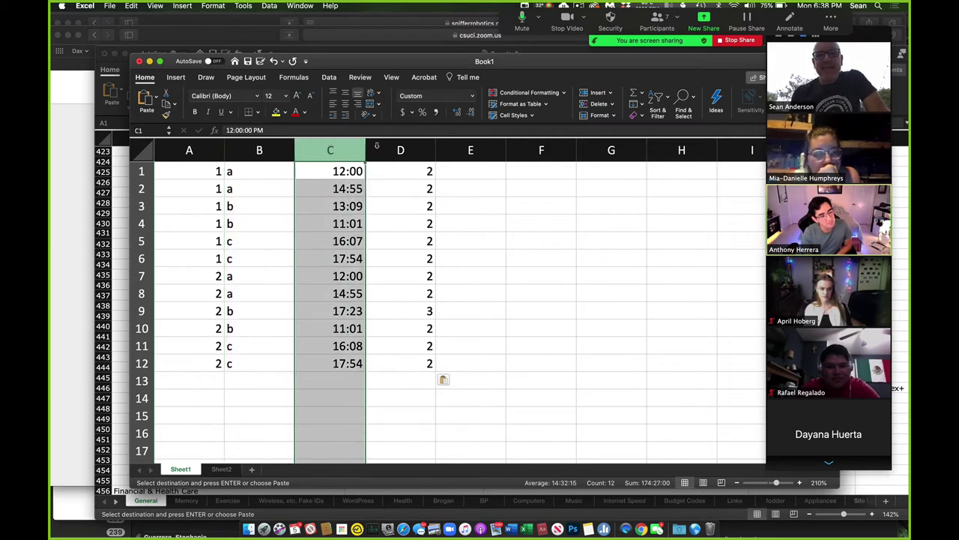
left_click(401, 149)
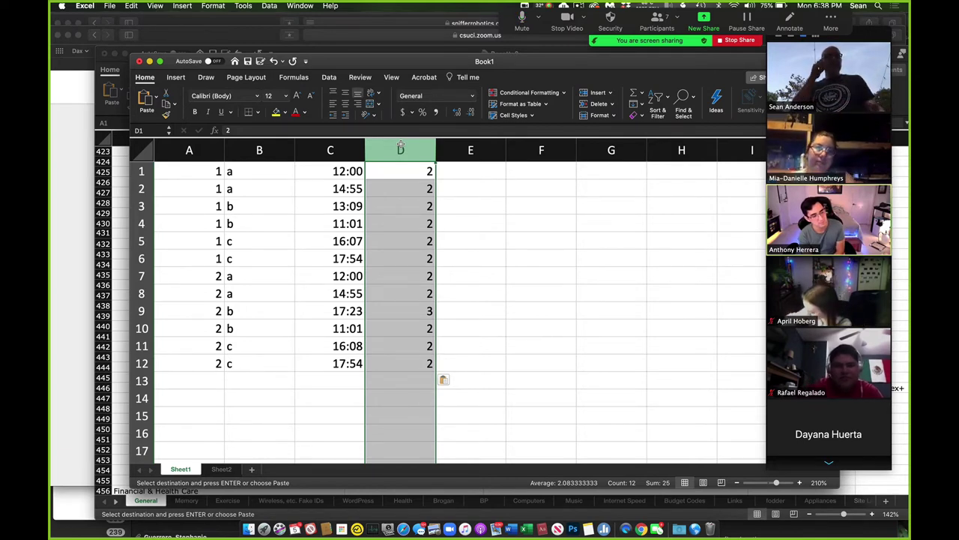
left_click(165, 150)
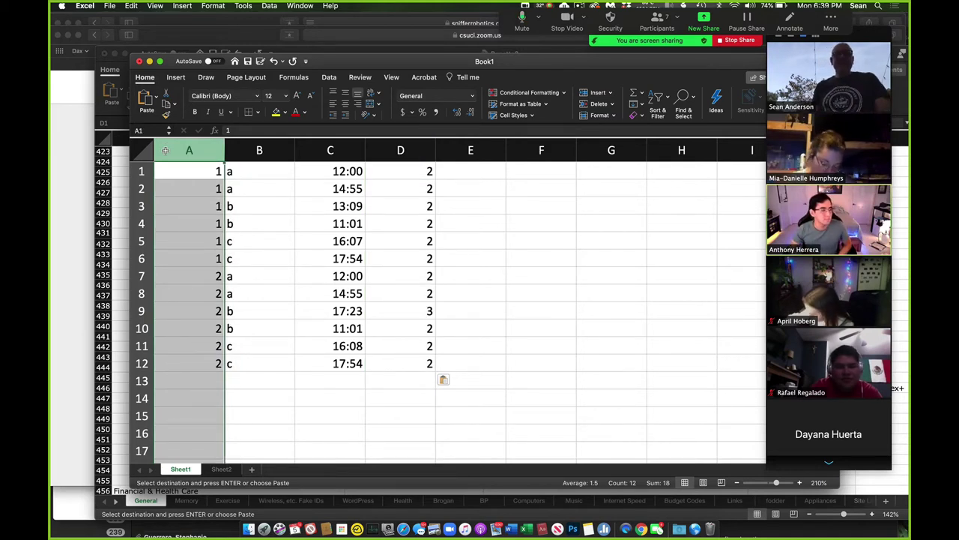
left_click(493, 266)
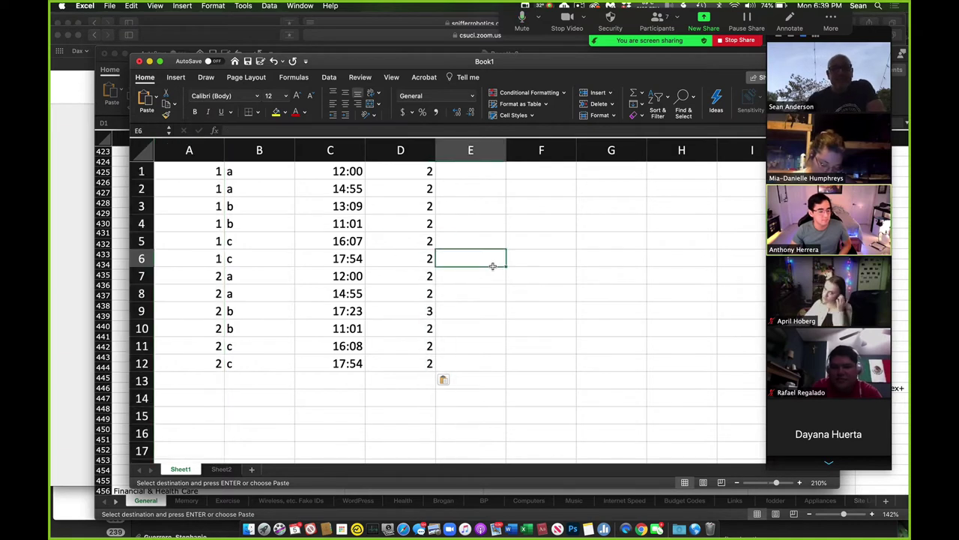
Step: Start a sort of rows 1 to 12 on Sheet1 with Column B as the first sort level
left_click_drag(141, 171, 141, 262)
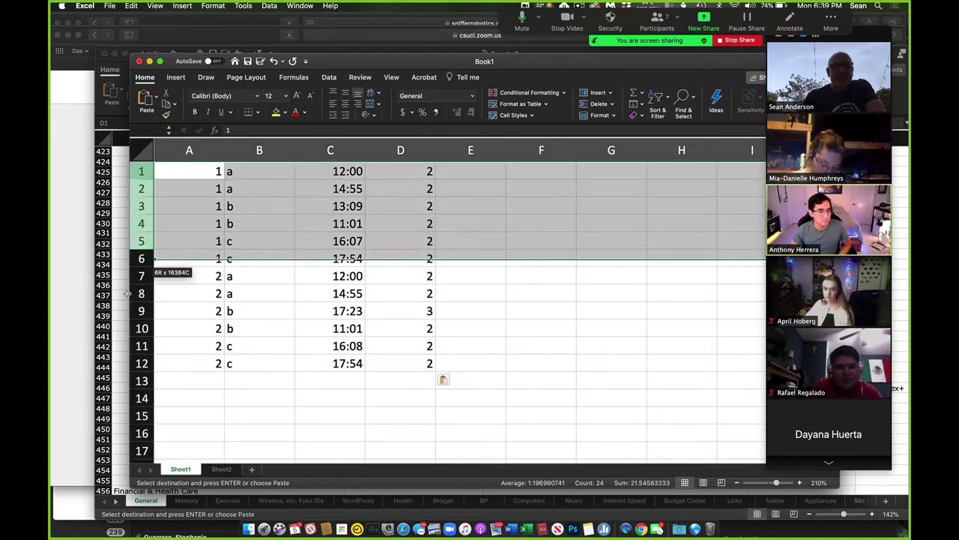
left_click_drag(128, 294, 126, 360)
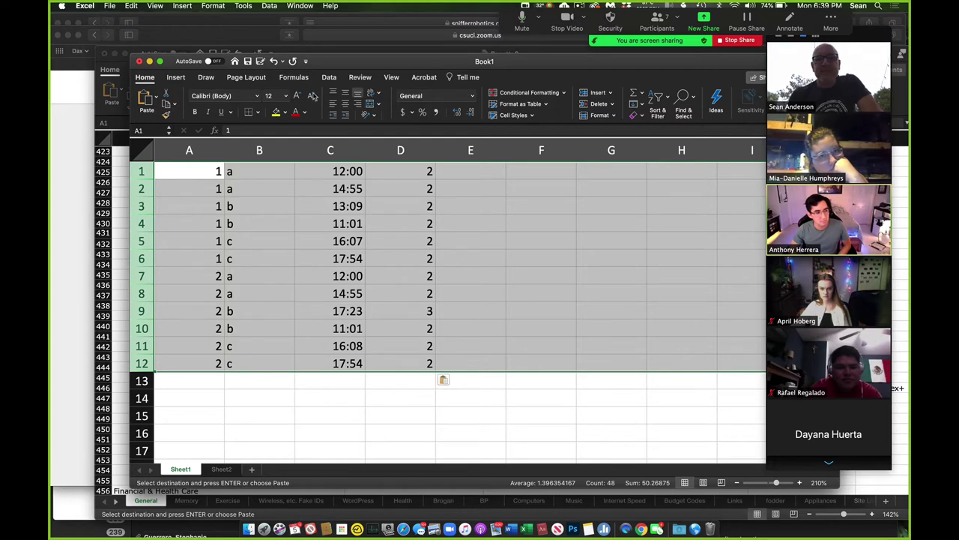
left_click(269, 5)
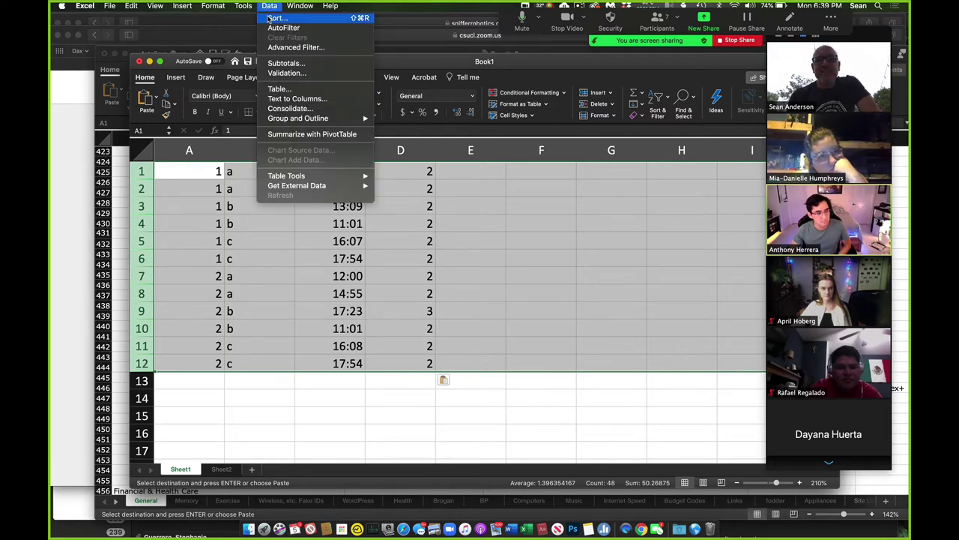
left_click(270, 17)
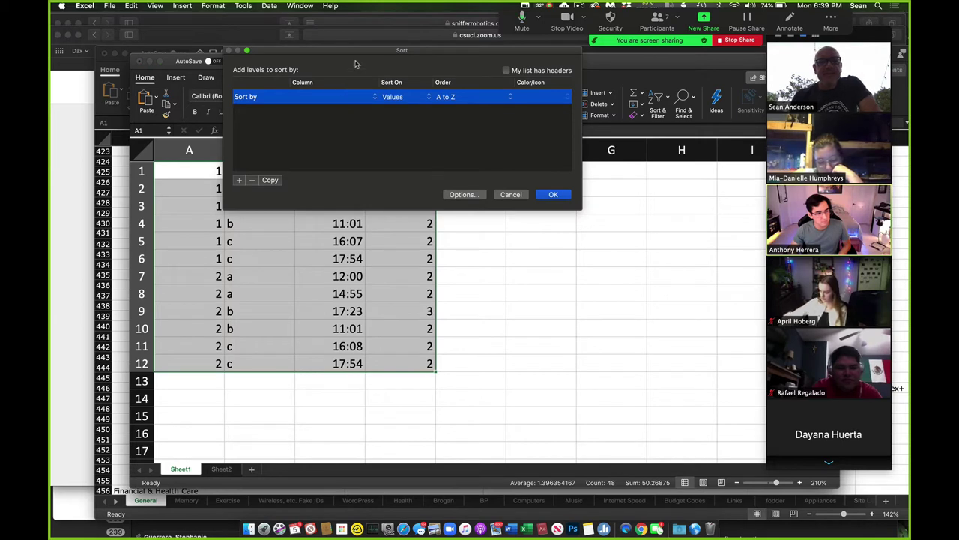
left_click_drag(355, 52, 581, 169)
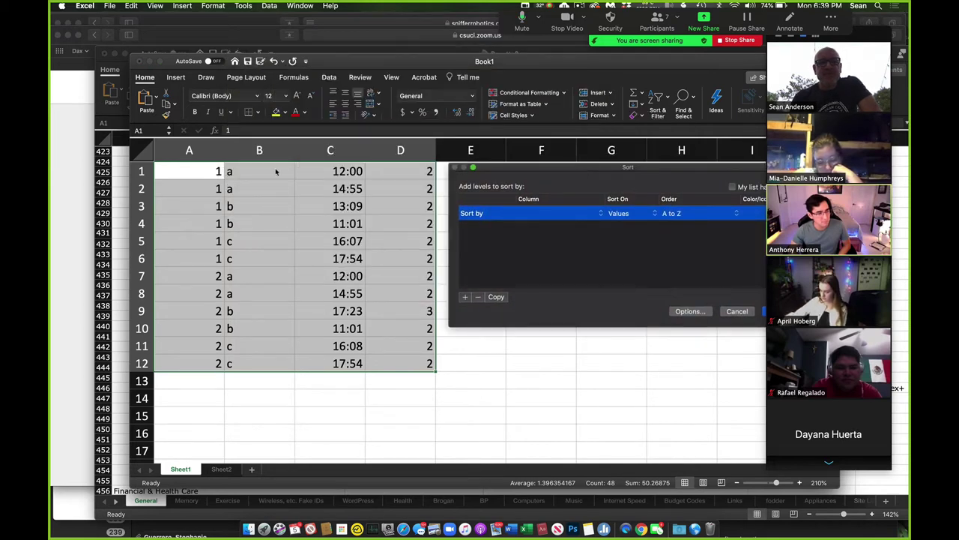
left_click(559, 213)
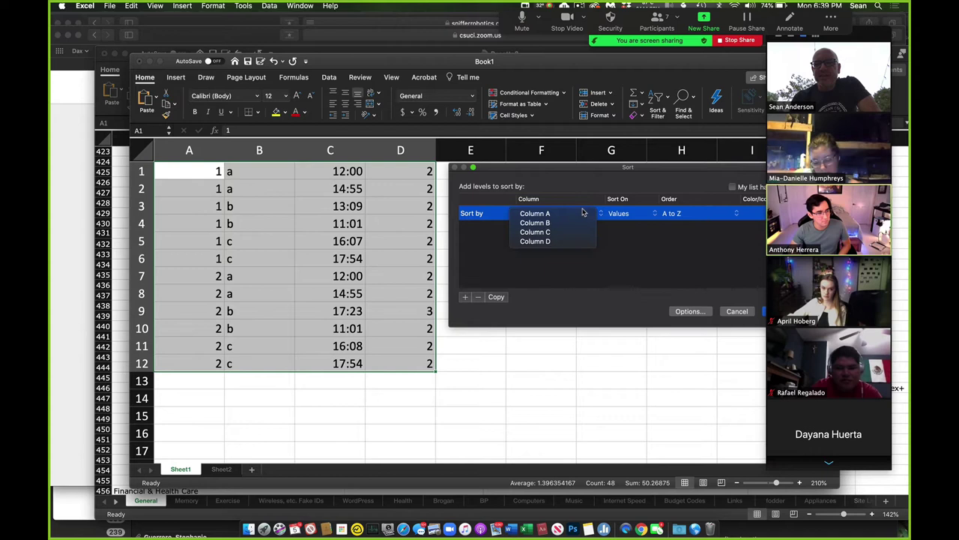
left_click(577, 223)
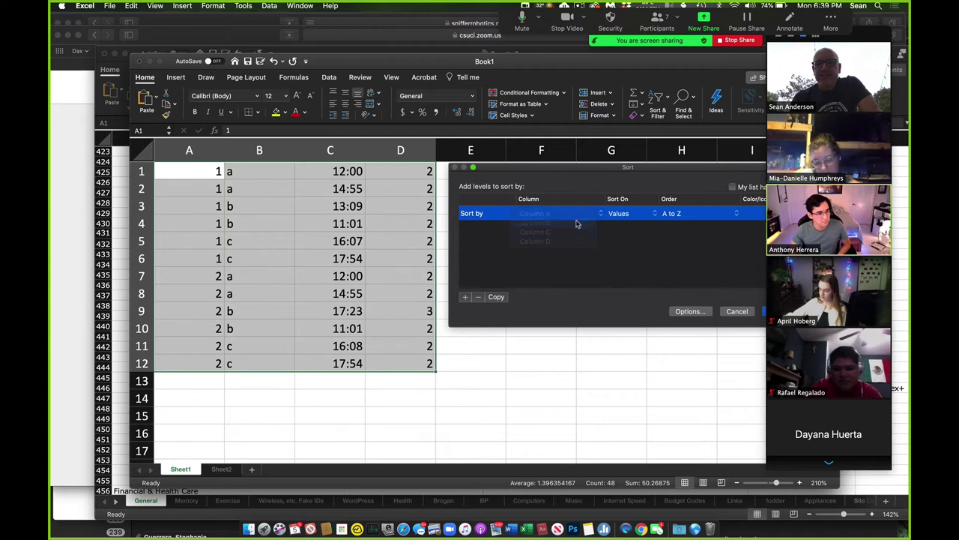
Step: Add Column C and Column A as the second and third sort levels and apply the sort to rows 1 to 12
left_click(466, 297)
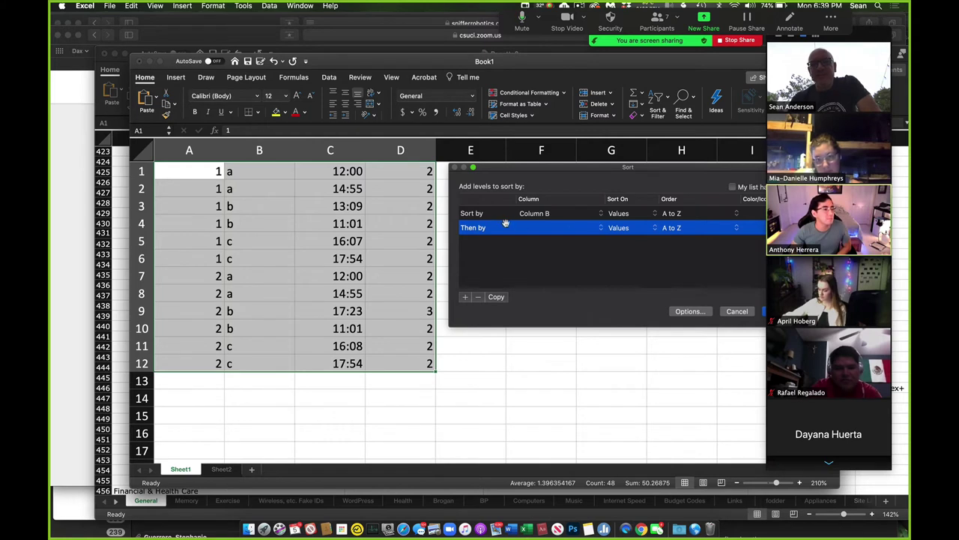
left_click(602, 231)
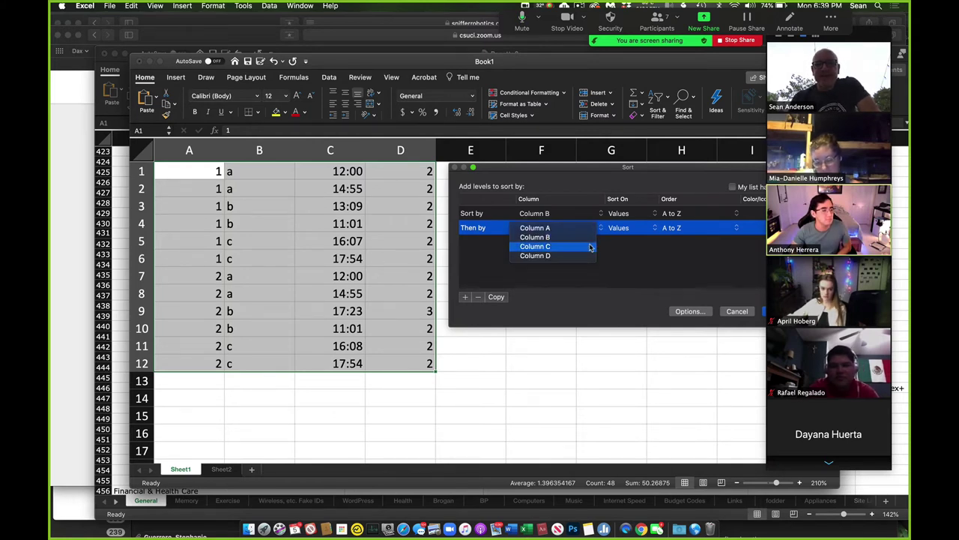
left_click(590, 247)
left_click(465, 298)
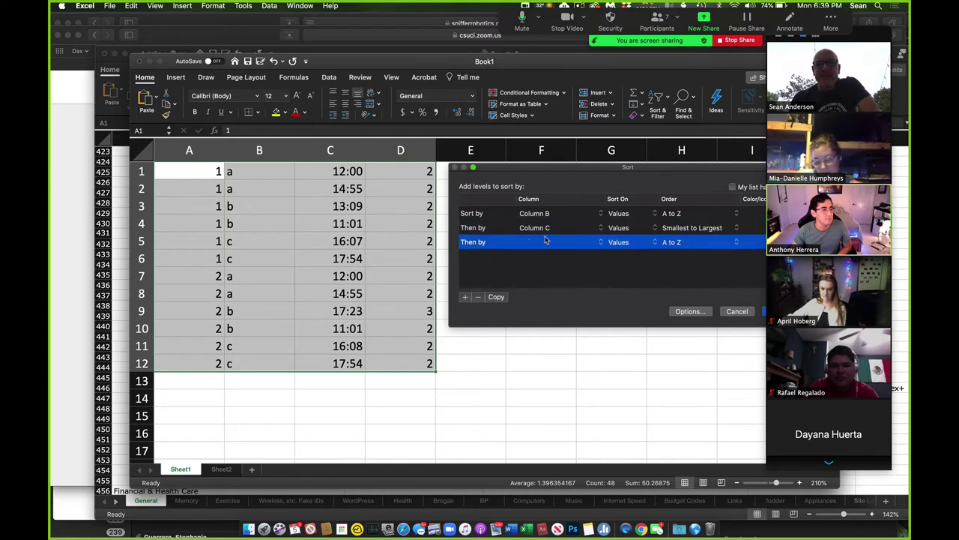
left_click(579, 245)
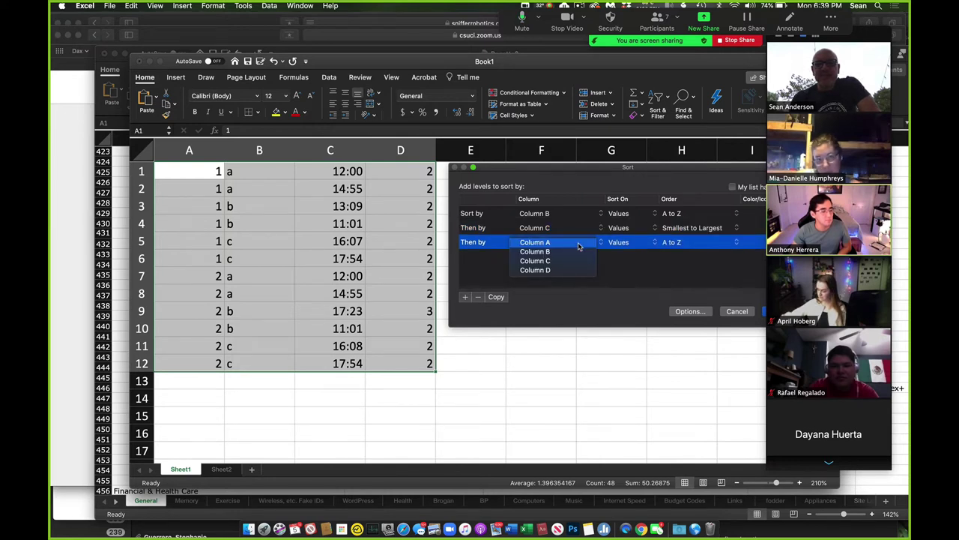
left_click(578, 245)
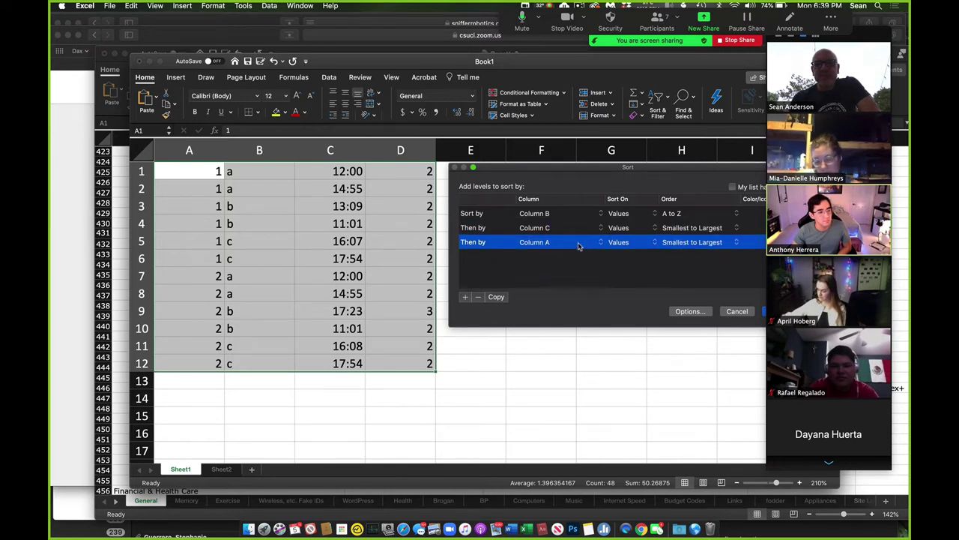
left_click(765, 313)
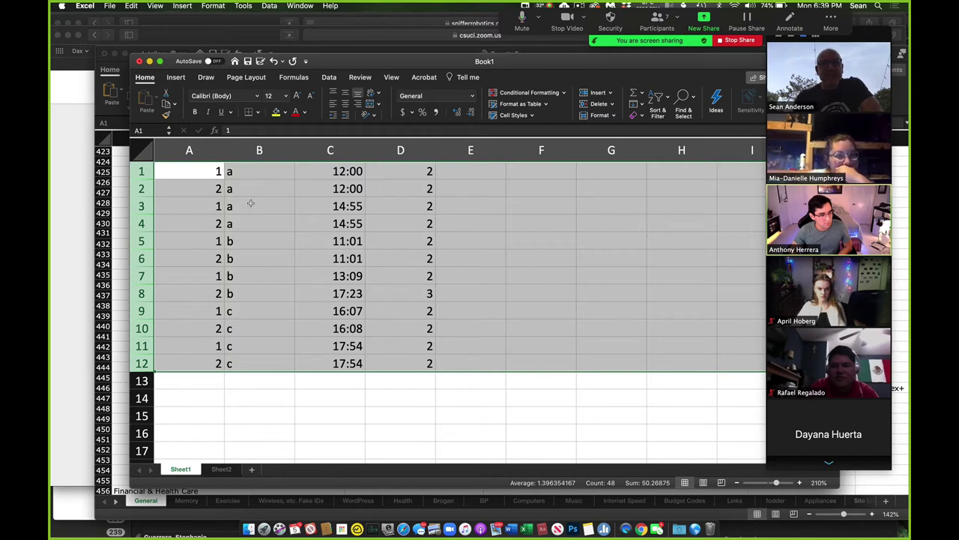
Step: Enter the formula =IF(C1=C2,"DUPE","Original") in cell E1 to compare the times in the first pair of rows
left_click_drag(140, 189, 140, 174)
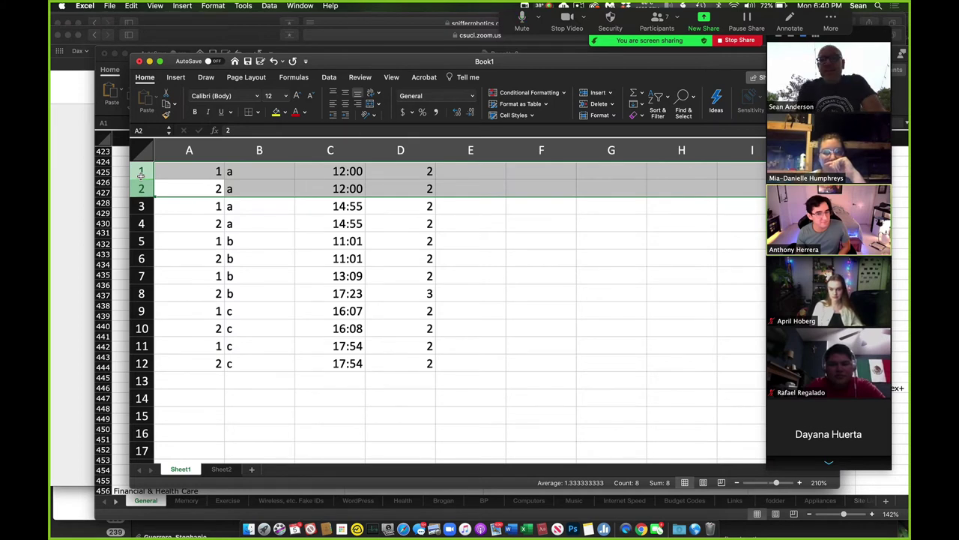
left_click(499, 172)
type("=")
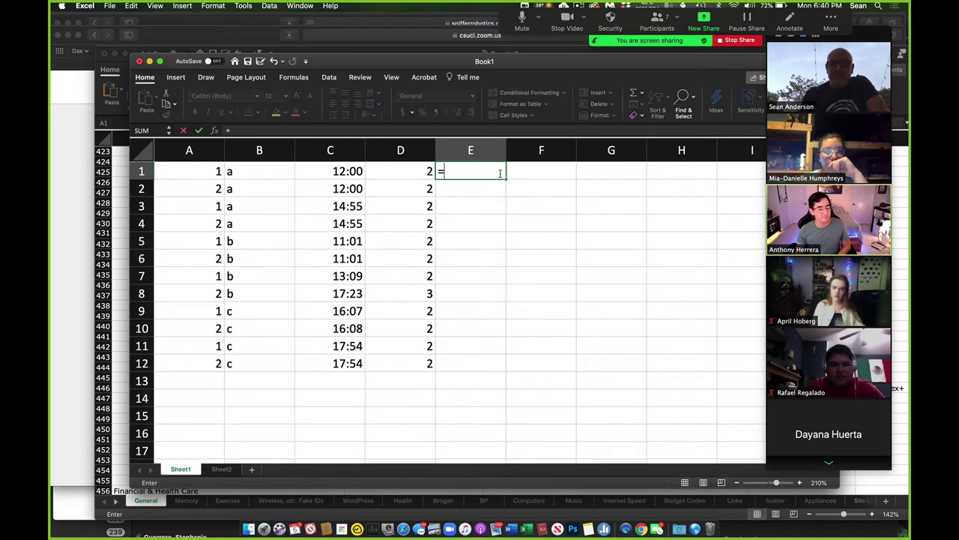
type("IF")
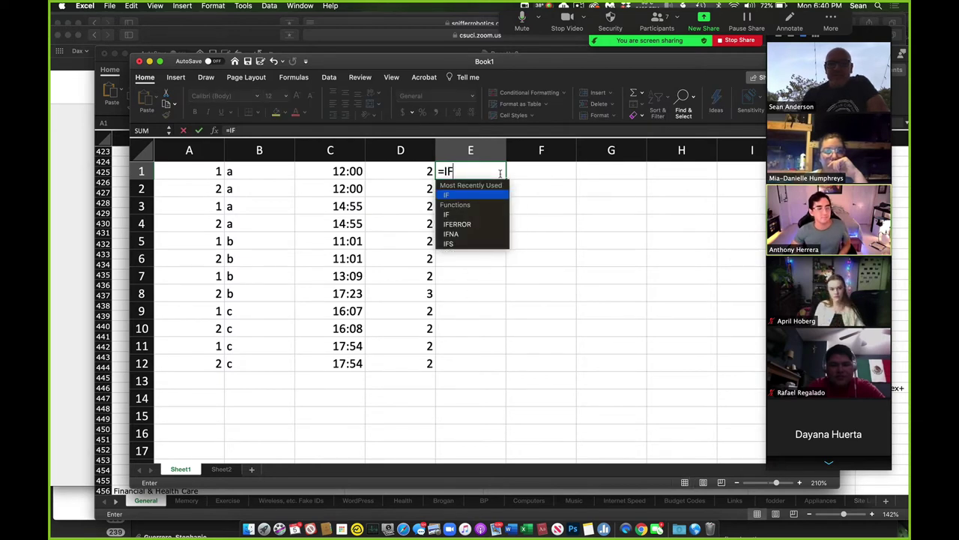
type("(")
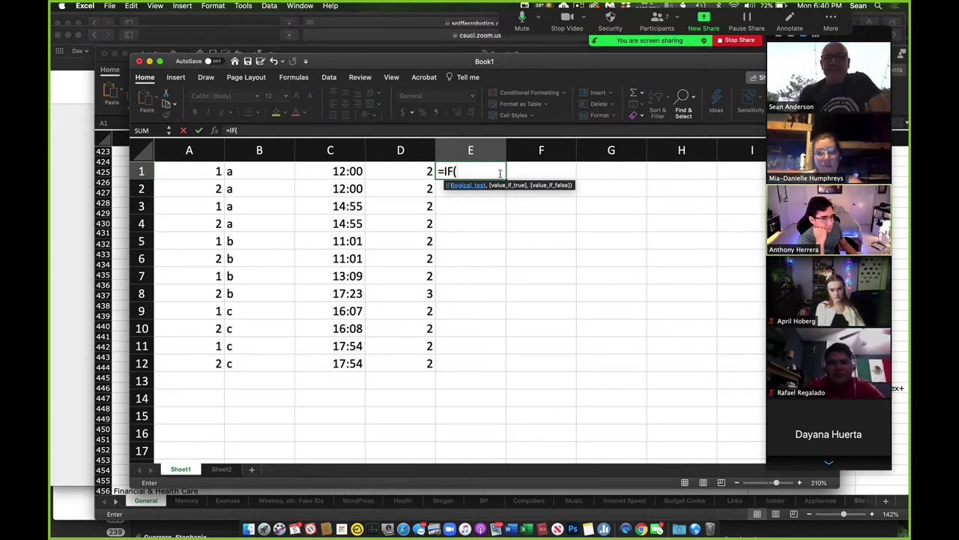
left_click_drag(463, 178, 437, 174)
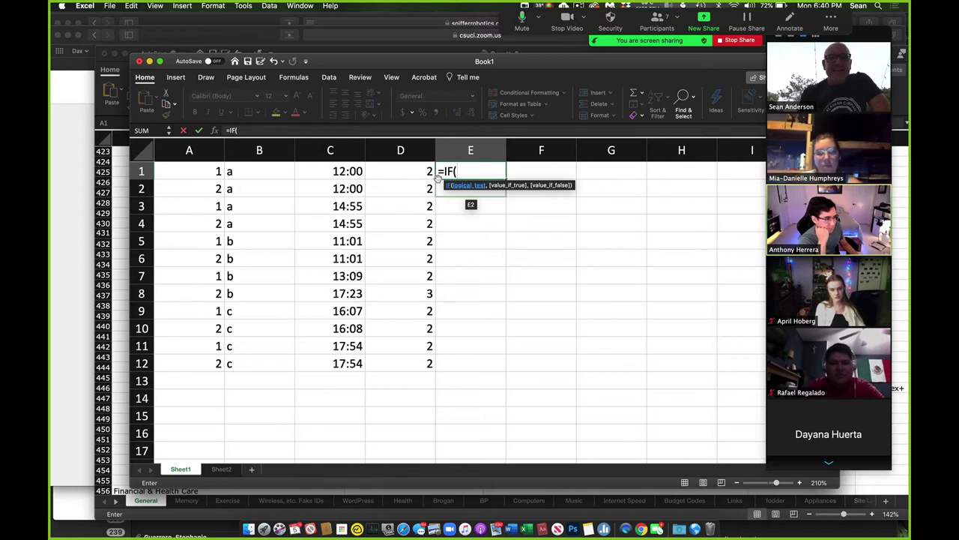
left_click(359, 172)
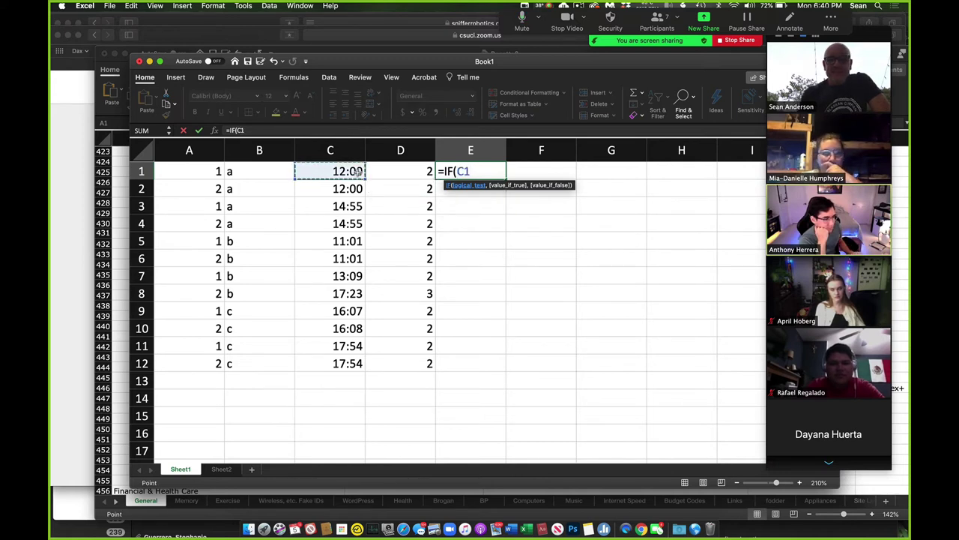
type("=")
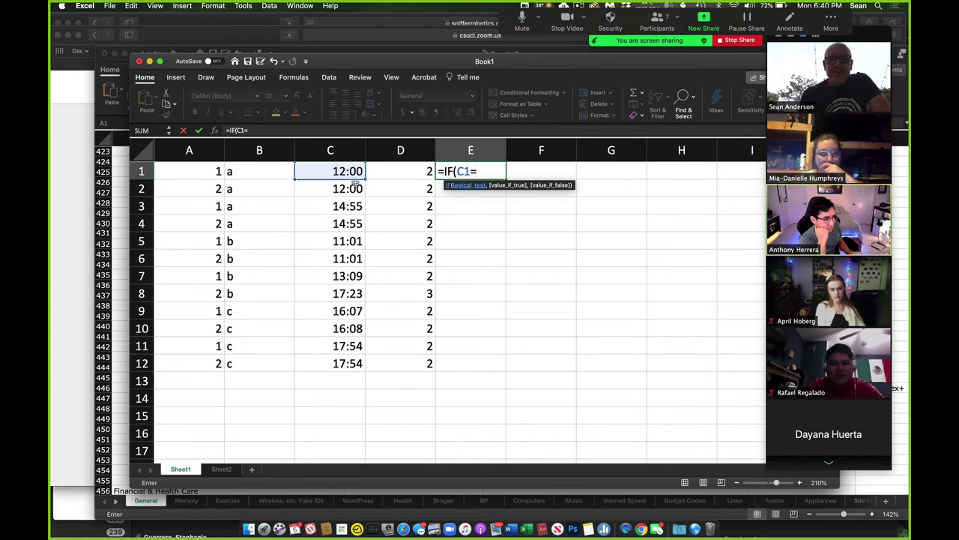
left_click(356, 188)
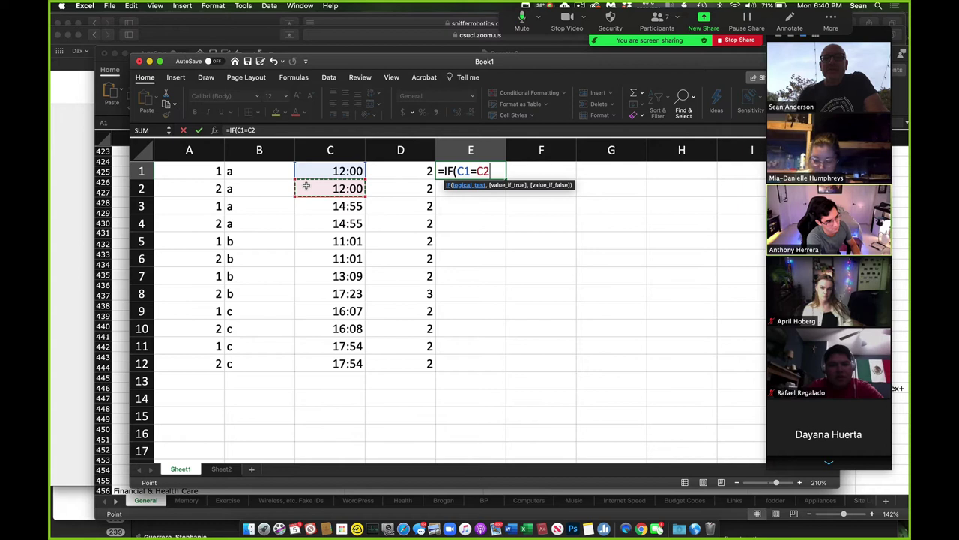
type(",")
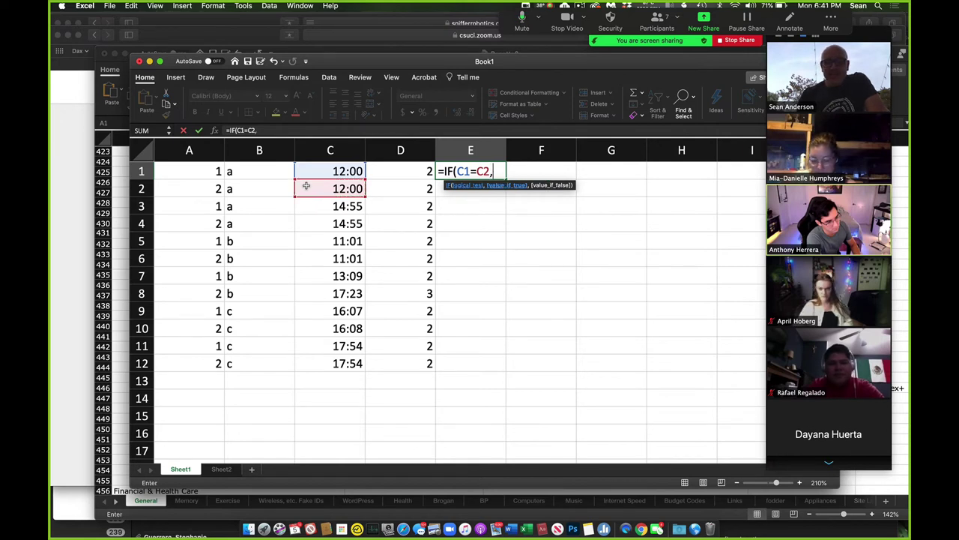
type("c")
key("BackSpace")
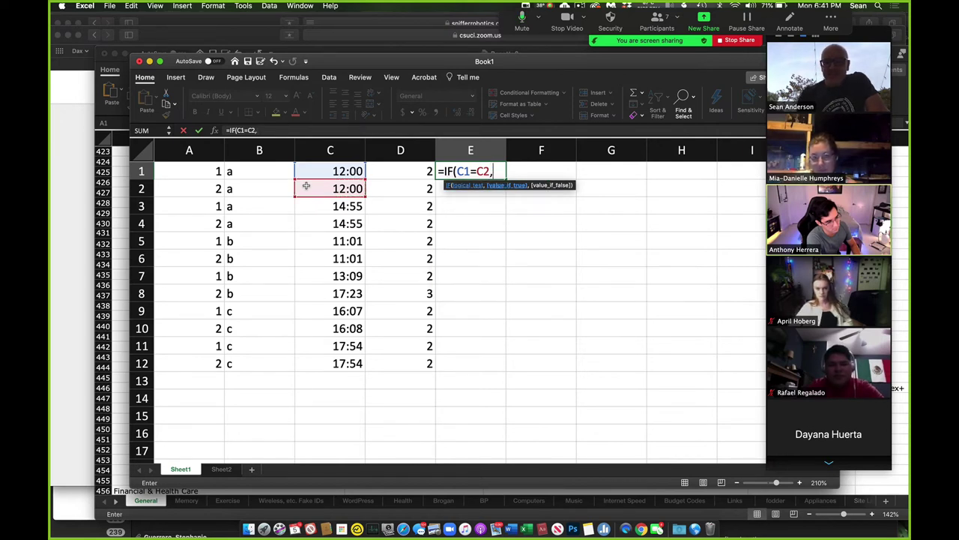
type("\"DU")
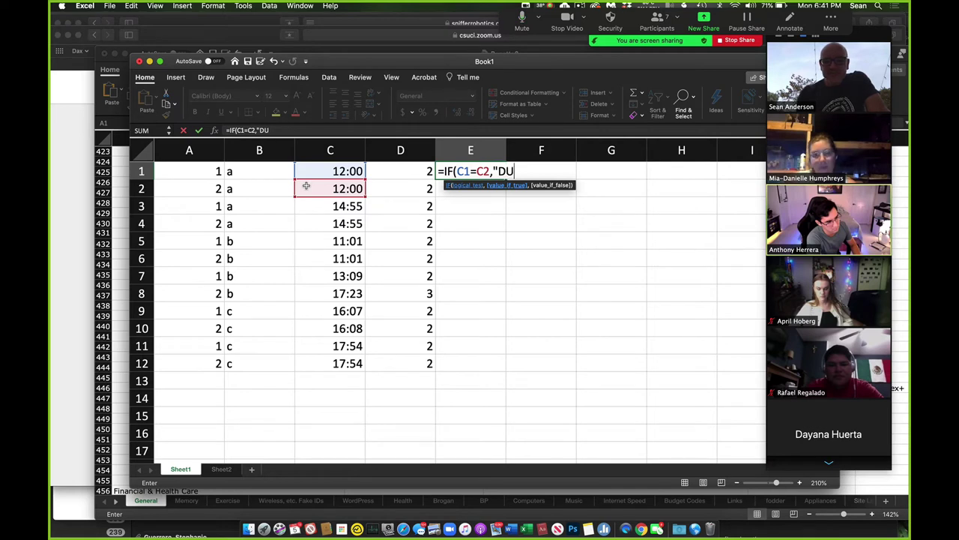
type("PE\"")
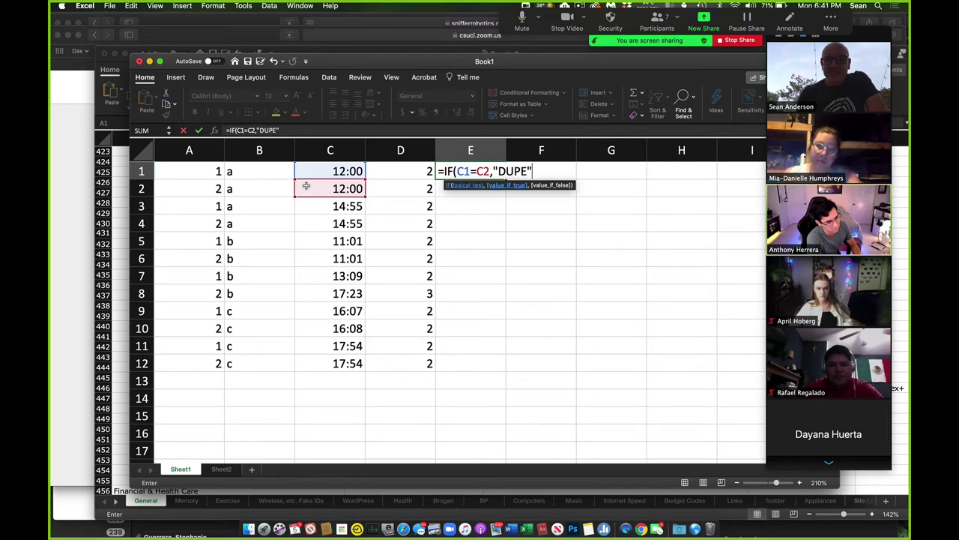
type(",")
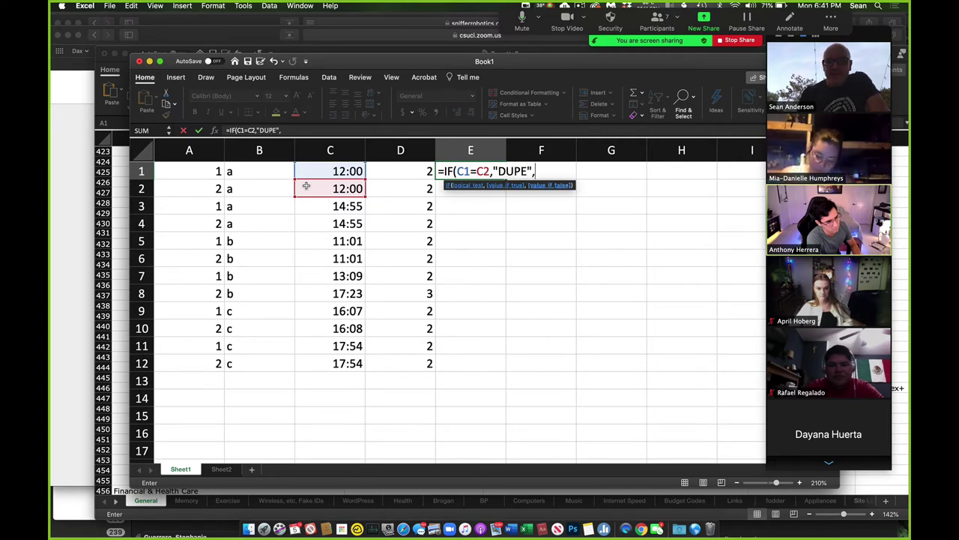
type("\"Origi")
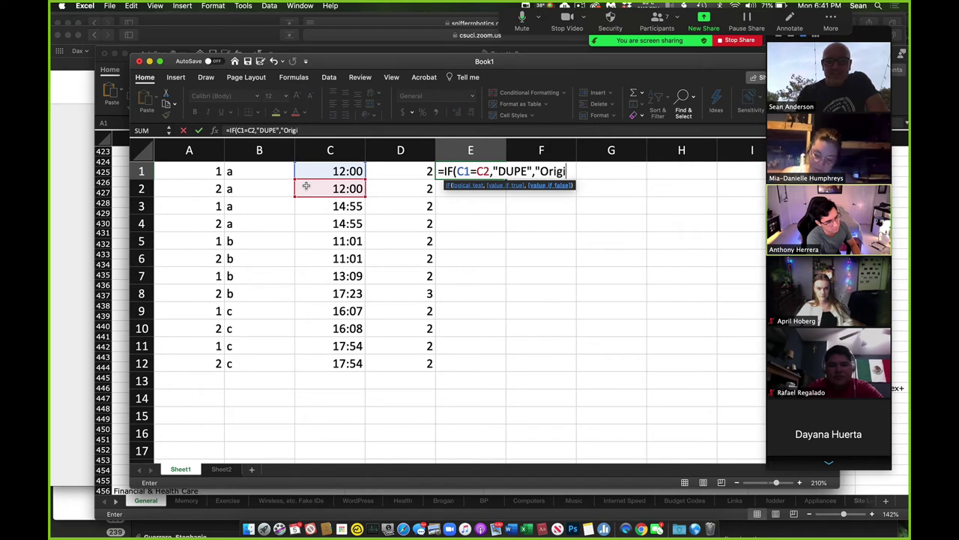
type("nal\"")
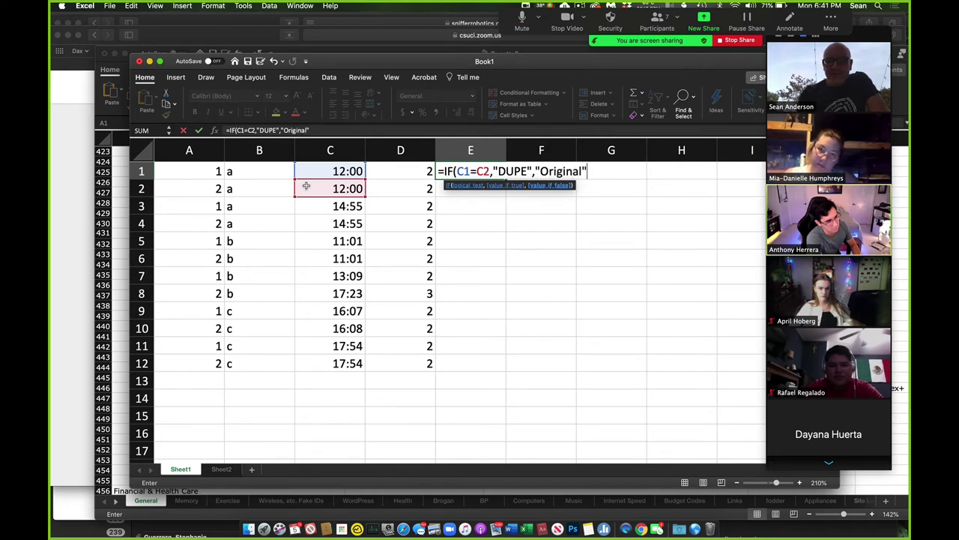
type(")")
key("Return")
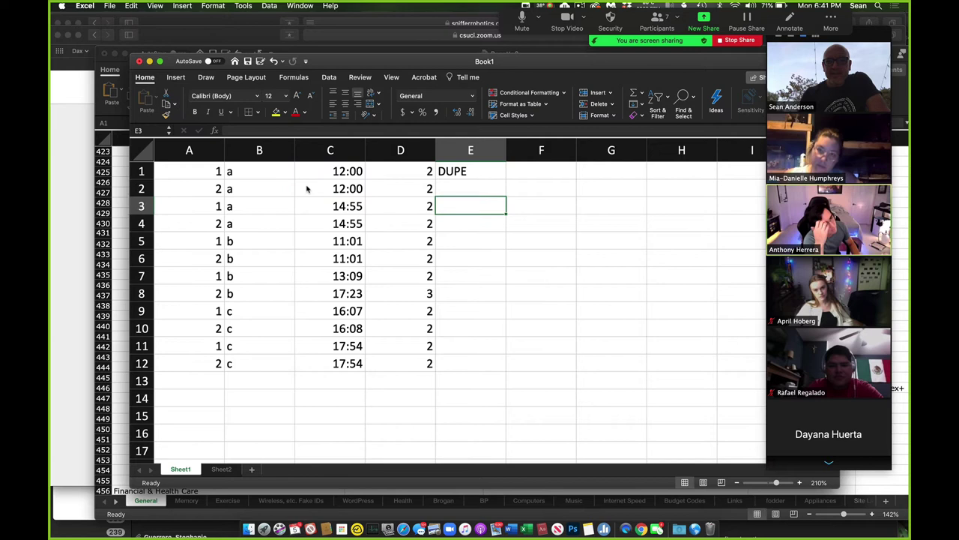
Step: Copy the formula in E1 down to cells E2 through E12
key("Up")
key("super+c")
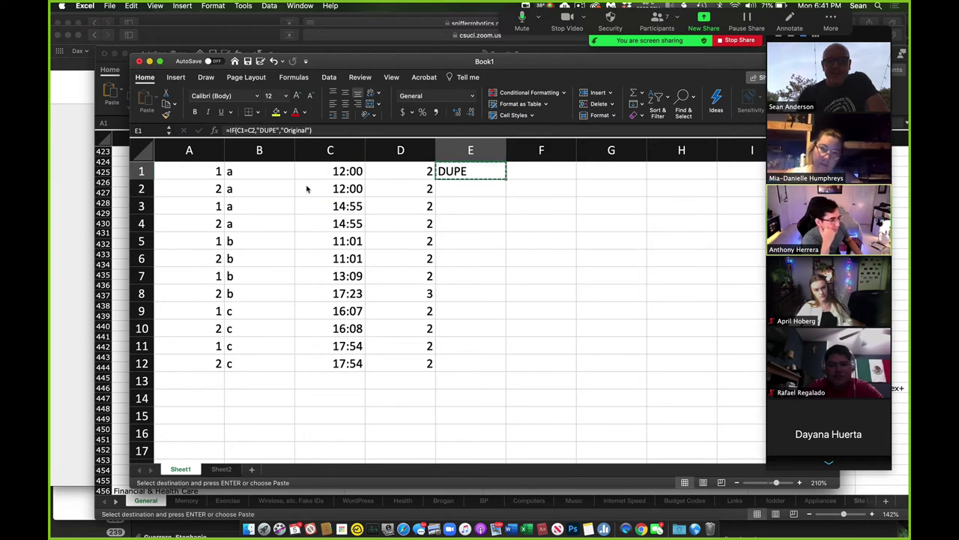
left_click_drag(443, 191, 452, 357)
key("super+v")
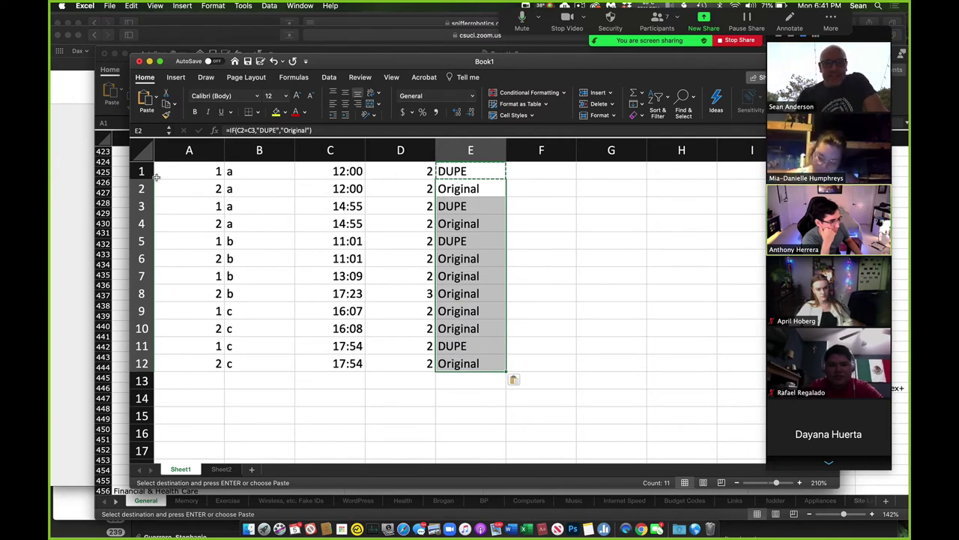
Step: Examine the labels in column E for the row pairs 1 and 2, 2 and 3, and 7 and 8
left_click(143, 172)
left_click_drag(146, 172, 145, 203)
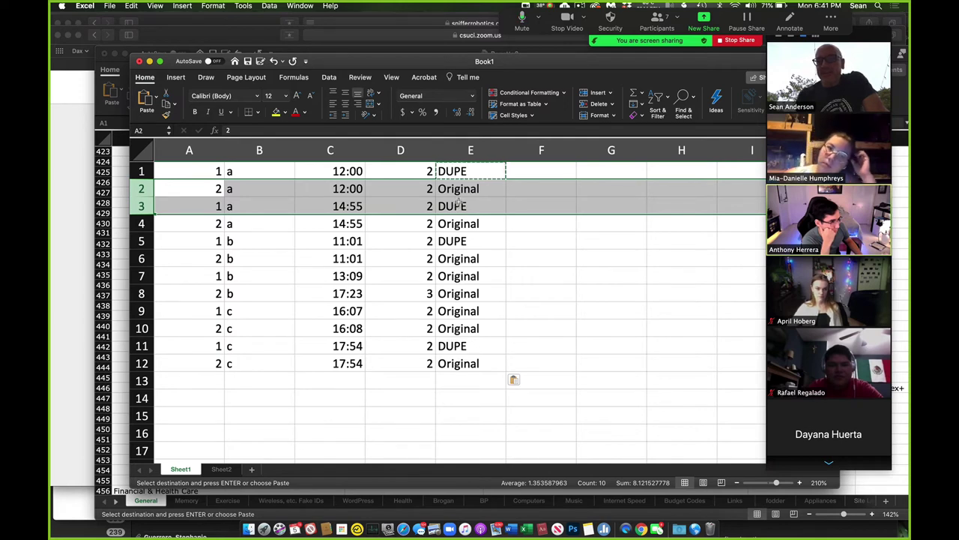
left_click_drag(147, 171, 147, 189)
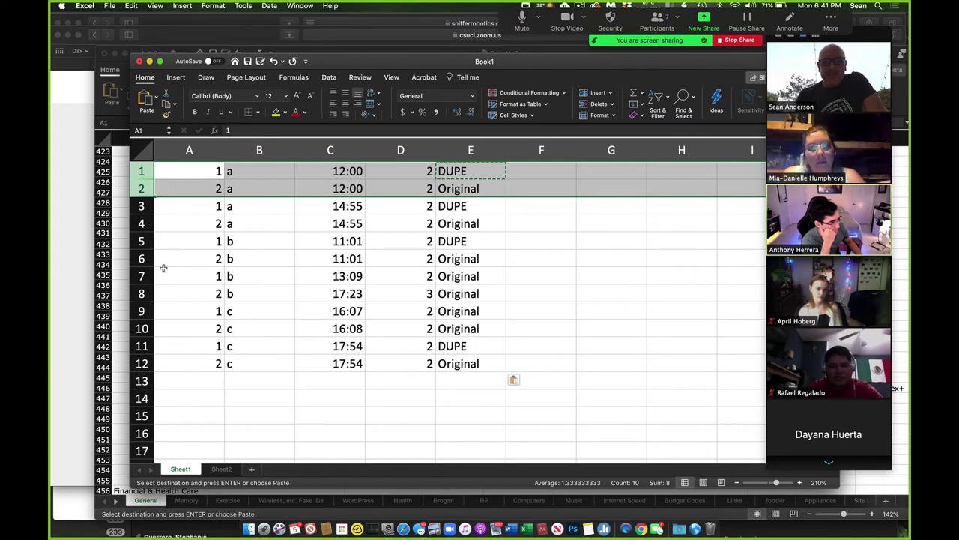
left_click_drag(146, 275, 149, 286)
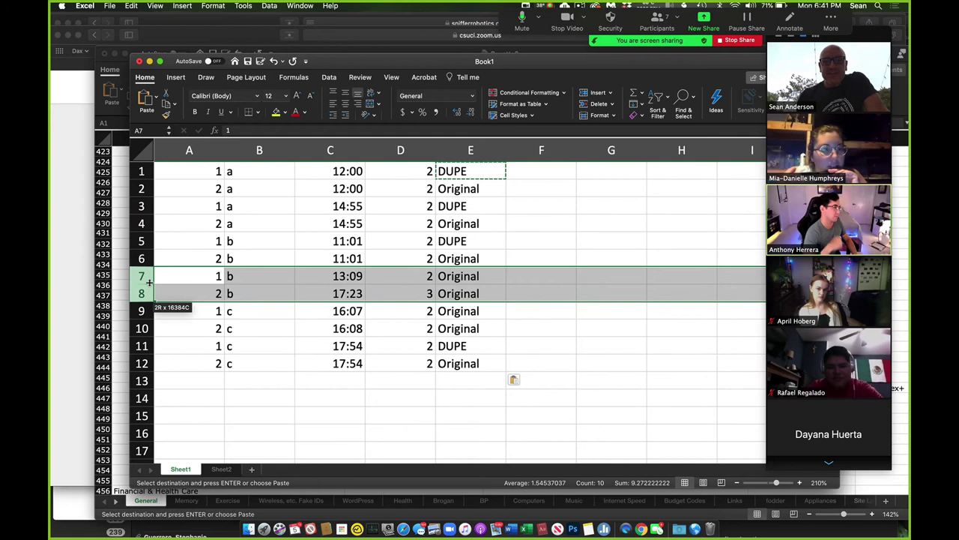
Step: Change the E1 formula to return 0 for a match and 1 otherwise, as =IF(C1=C2,0,1)
left_click(457, 171)
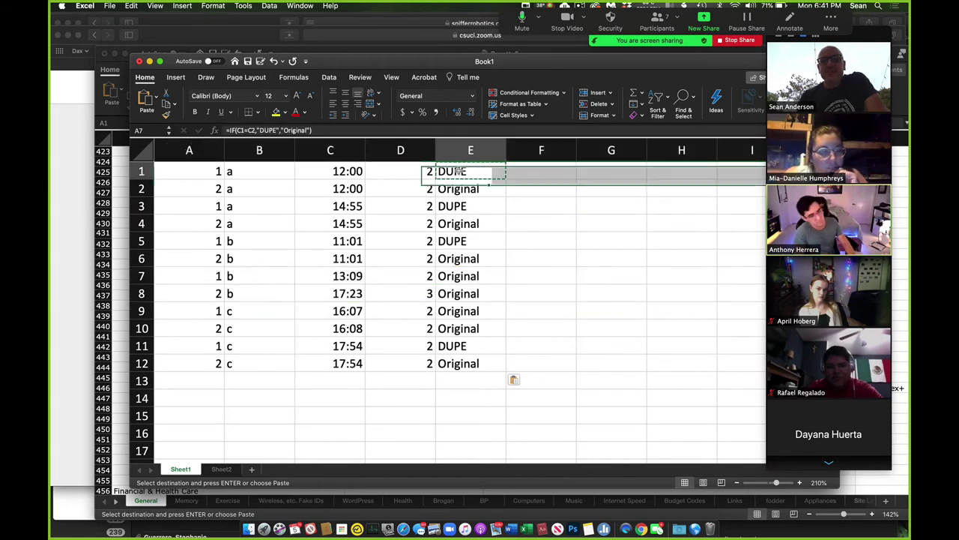
left_click(276, 131)
key("BackSpace")
key("BackSpace")
key("BackSpace")
key("BackSpace")
key("BackSpace")
key("BackSpace")
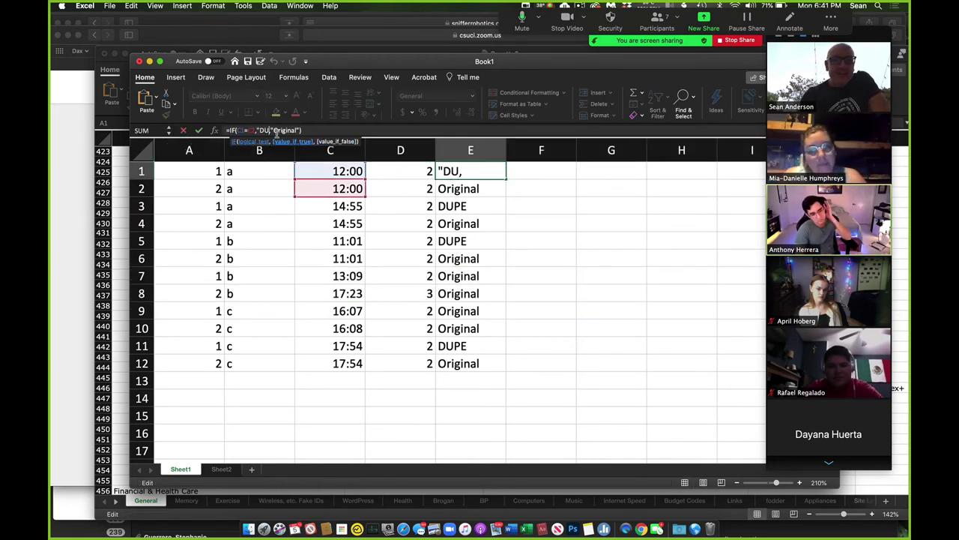
type("0")
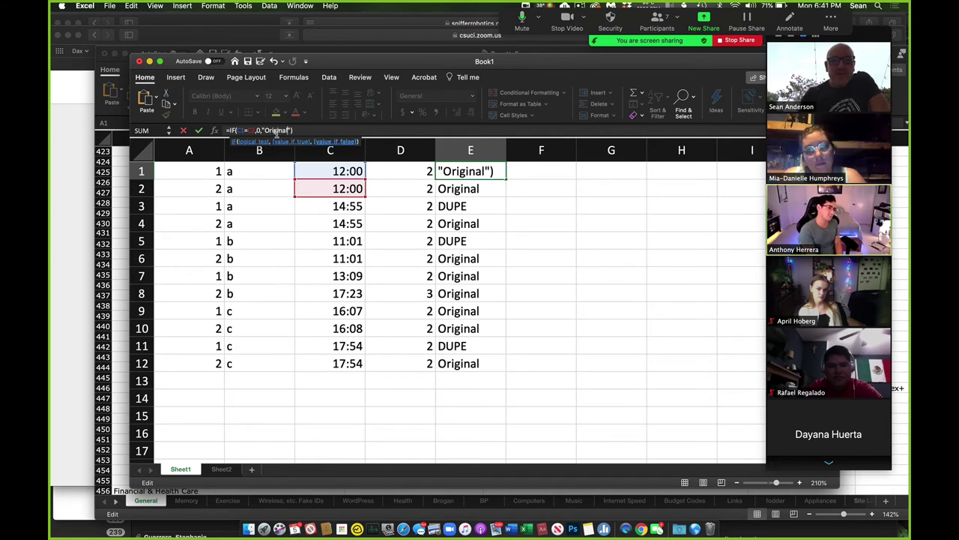
key("BackSpace")
key("BackSpace")
key("BackSpace")
key("BackSpace")
key("BackSpace")
key("BackSpace")
key("BackSpace")
key("BackSpace")
key("BackSpace")
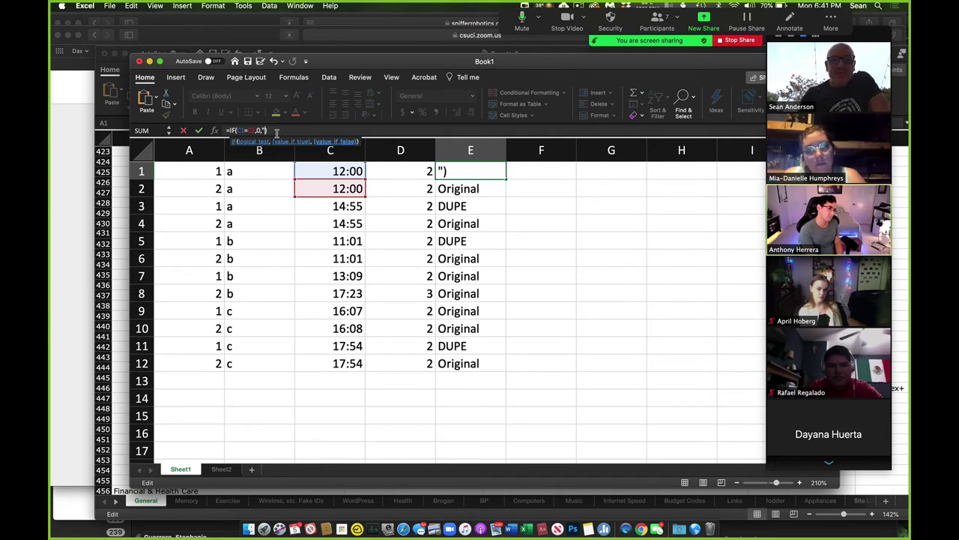
key("BackSpace")
type("1")
key("Return")
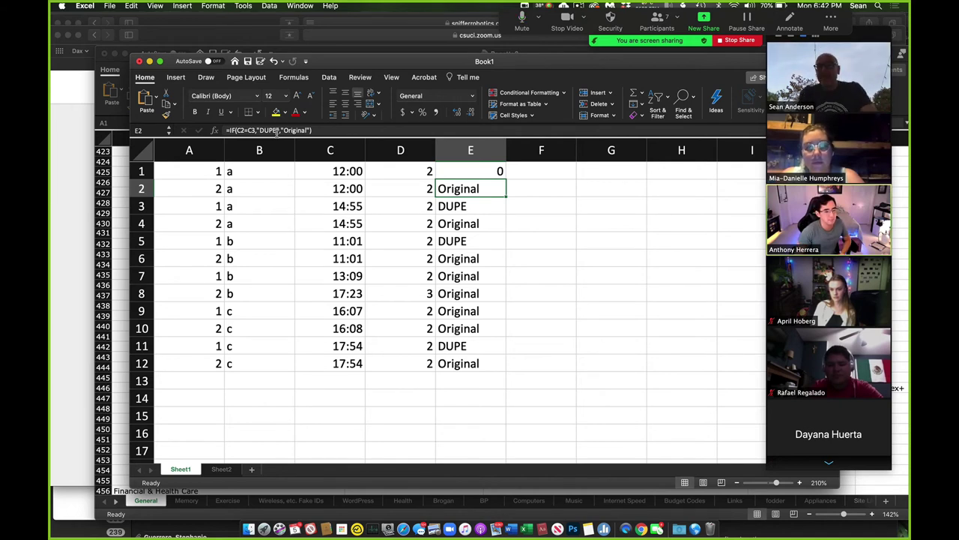
Step: Revise the E1 formula to return 1 for a match and an empty string otherwise, as =IF(C1=C2,1,"")
left_click(171, 151)
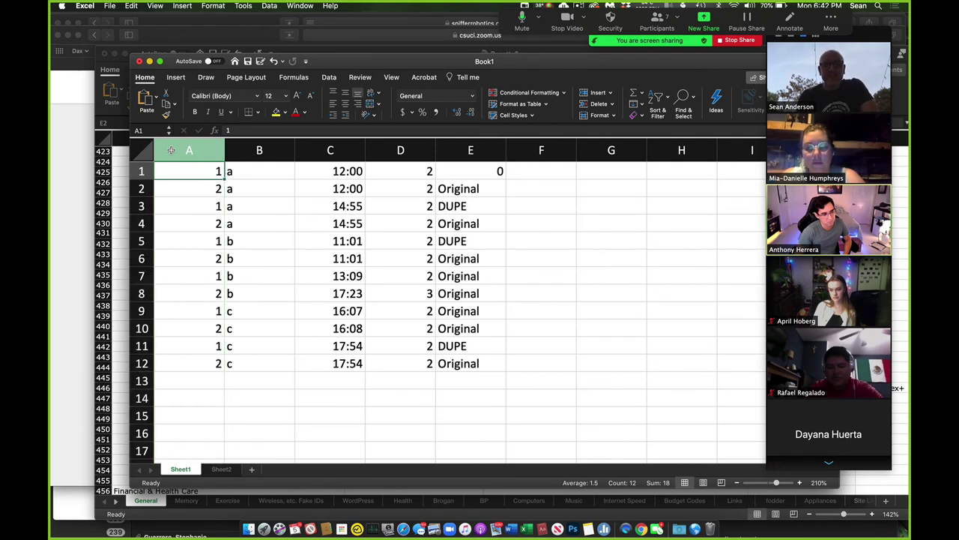
left_click(450, 174)
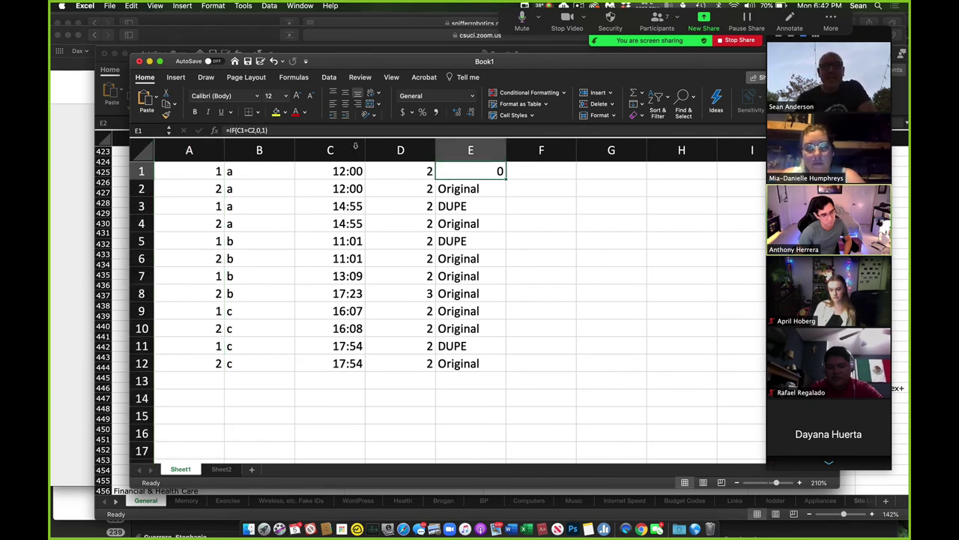
left_click(259, 130)
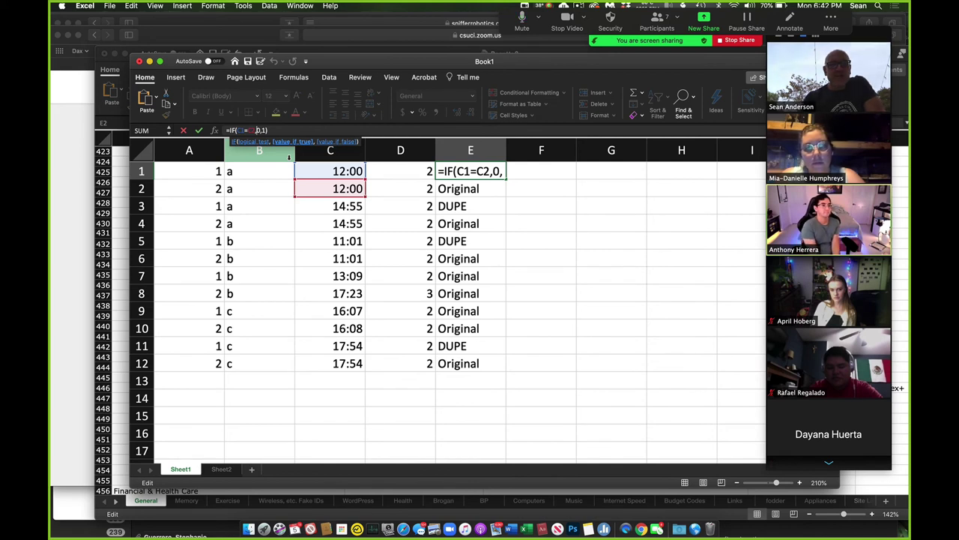
key("BackSpace")
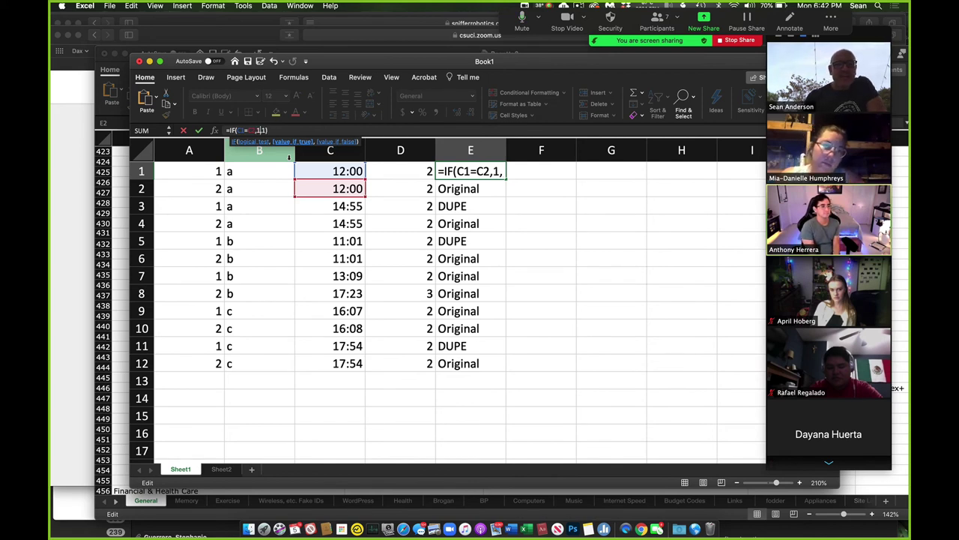
key("Right")
key("Right")
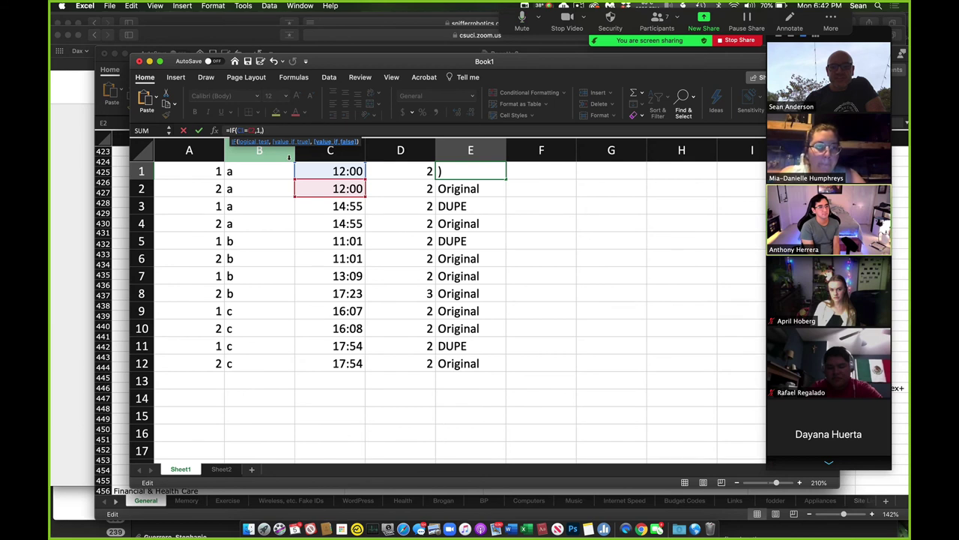
key("Return")
Step: Copy the revised E1 formula over cells E2 through E12, replacing the text labels
key("Up")
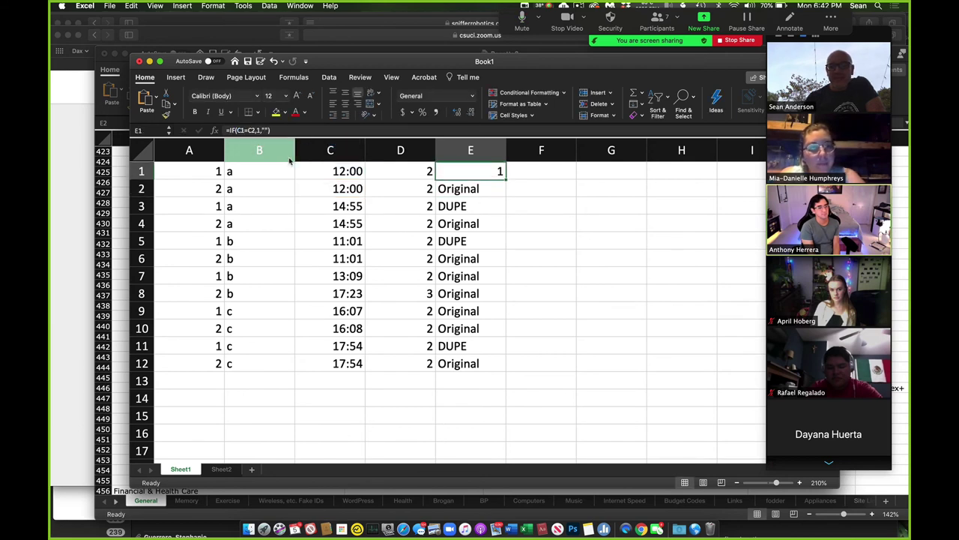
key("super+c")
left_click_drag(460, 192, 455, 357)
key("super+v")
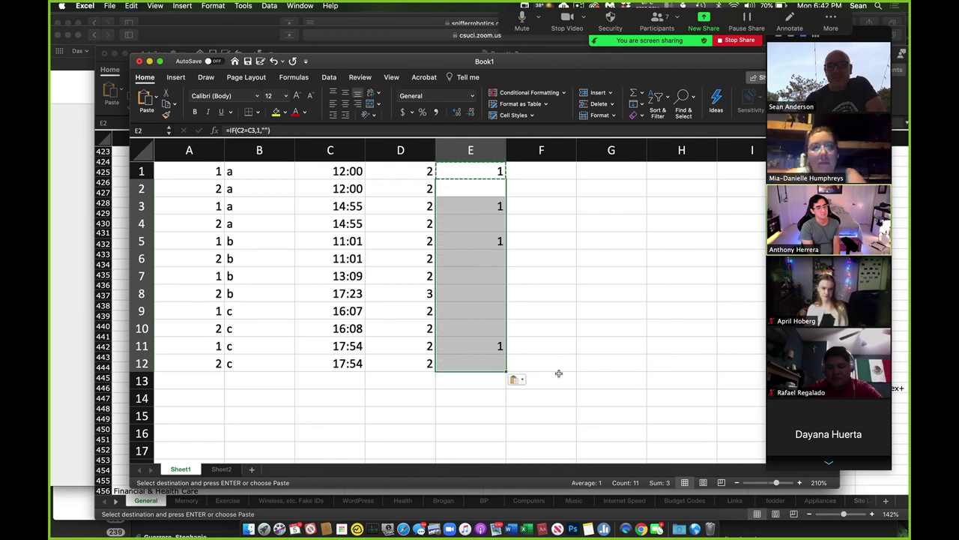
left_click(569, 357)
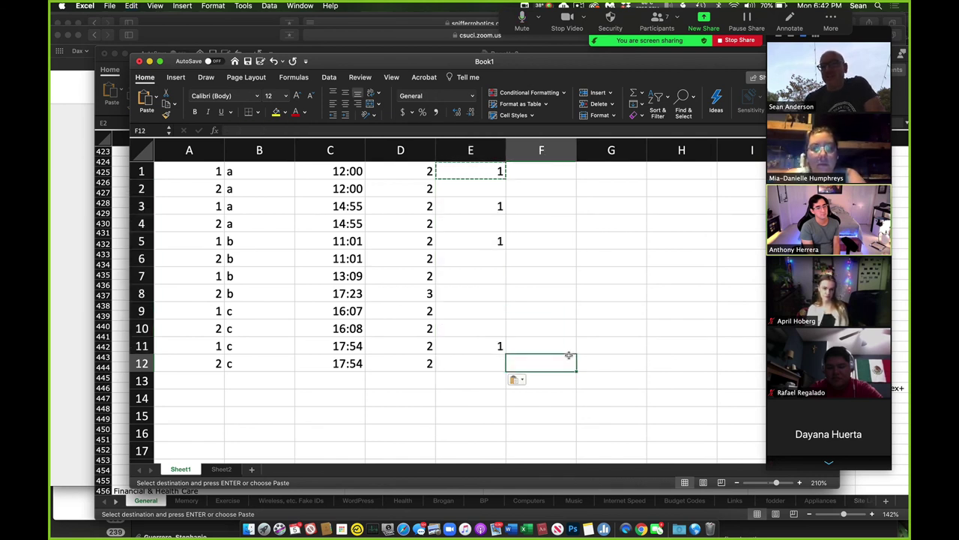